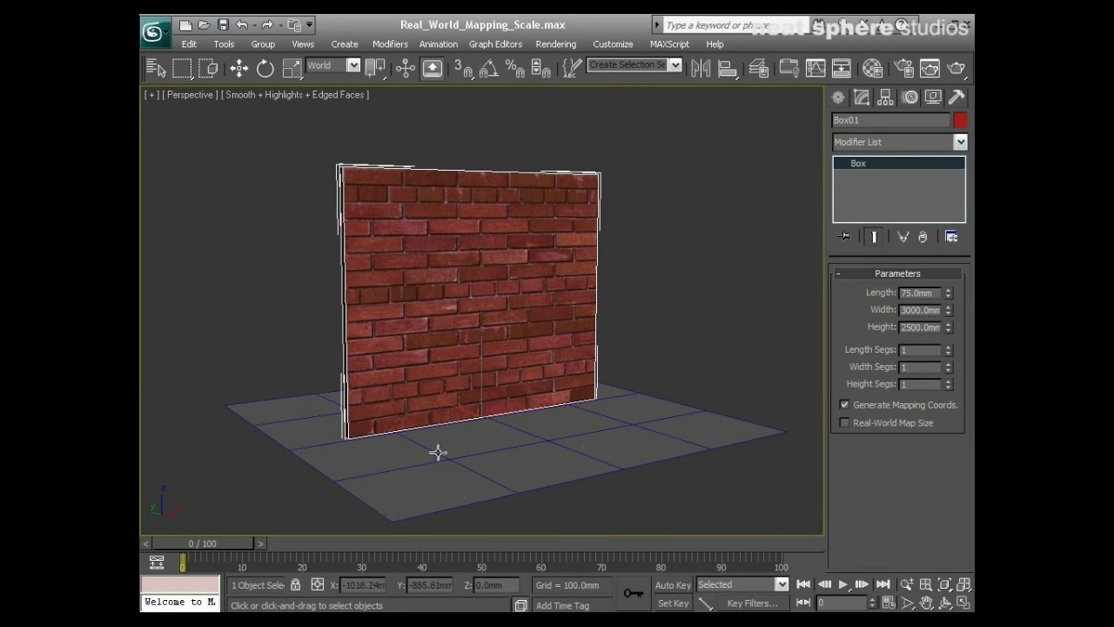
Select ground Plane01, then orbit and zoom the Perspective view in on the brick wall
left_click(438, 451)
middle_click_drag(438, 451, 405, 453, "alt")
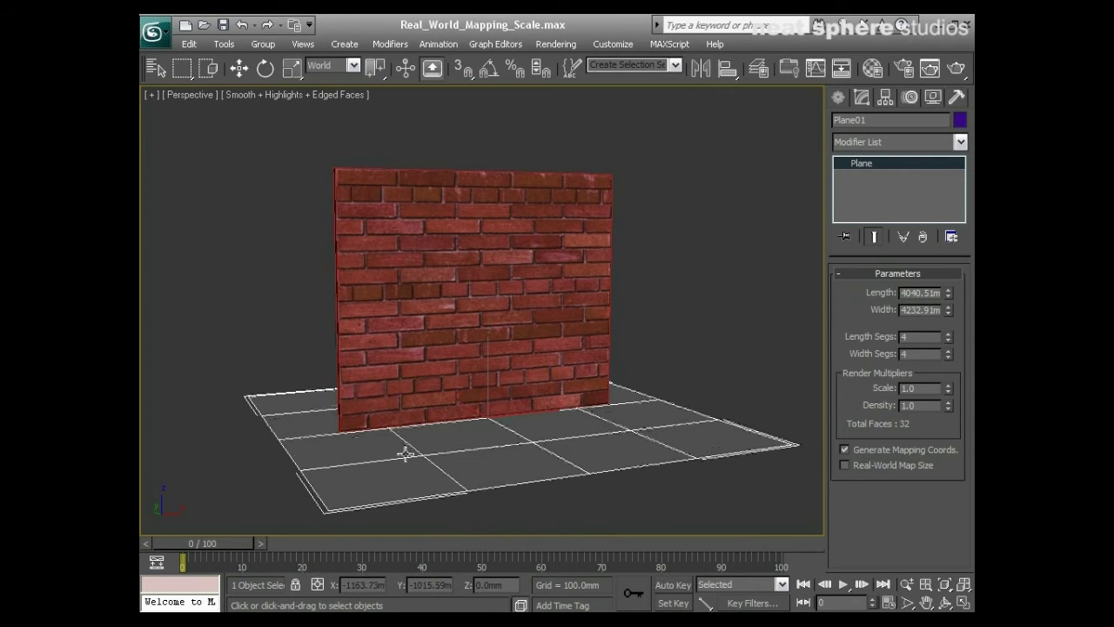
key("alt+z")
mouse_move(435, 450)
left_mouse_down()
mouse_move(424, 454)
mouse_move(435, 453)
left_mouse_up()
Select the Box01 wall and orbit around it to view its back, edge and front
right_click(449, 389)
left_click(478, 263)
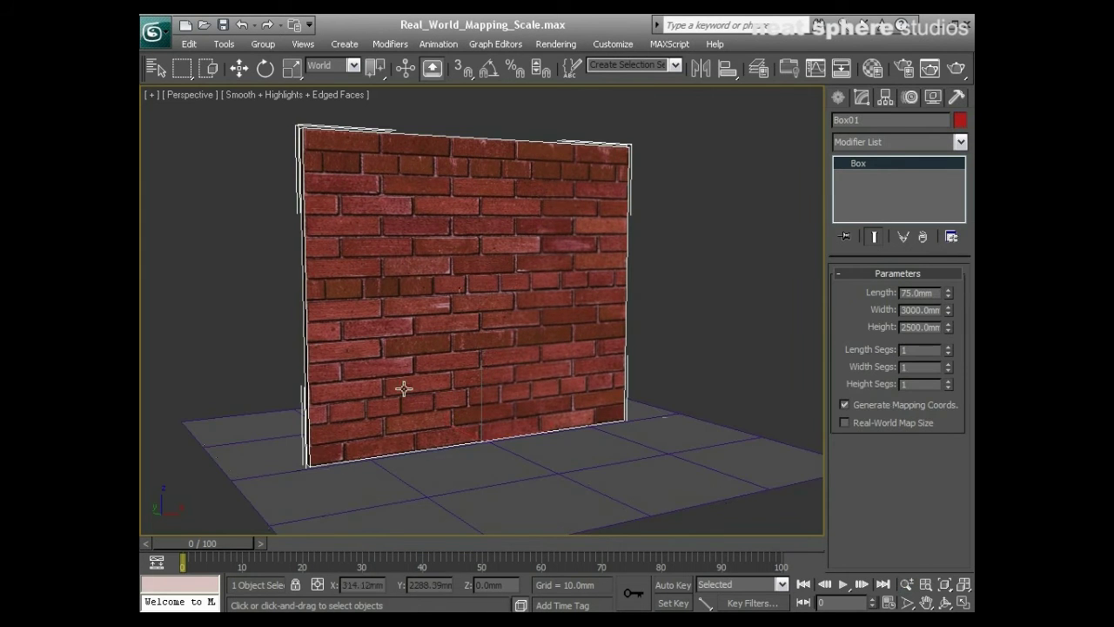
mouse_move(403, 389)
middle_mouse_down("alt")
mouse_move(605, 389)
mouse_move(373, 393)
mouse_move(423, 386)
middle_mouse_up("alt")
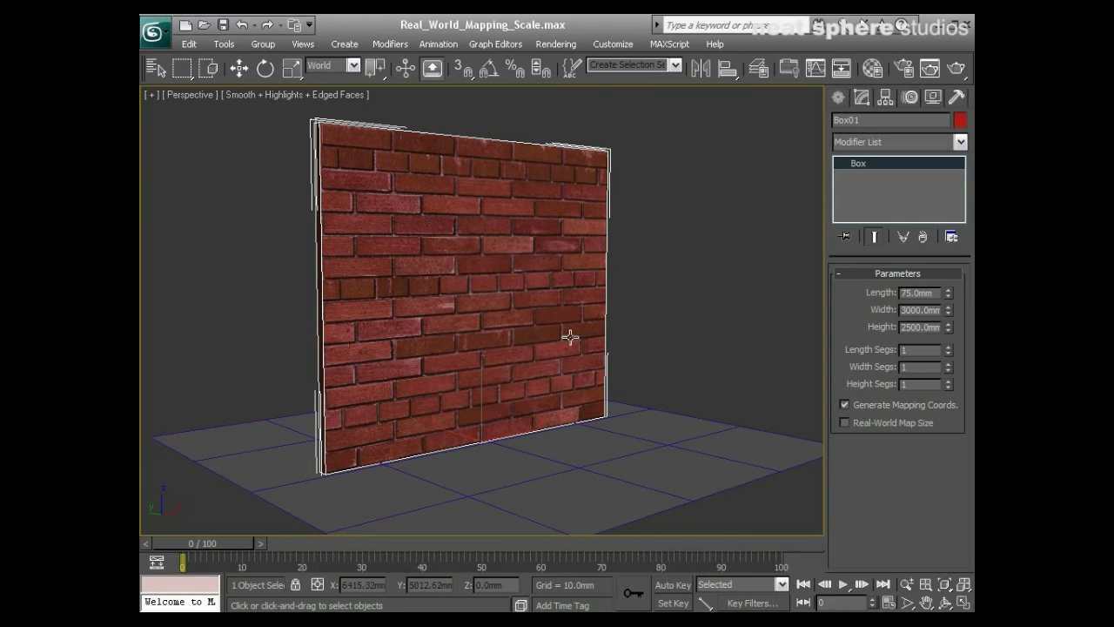
middle_click_drag(446, 412, 497, 410, "alt")
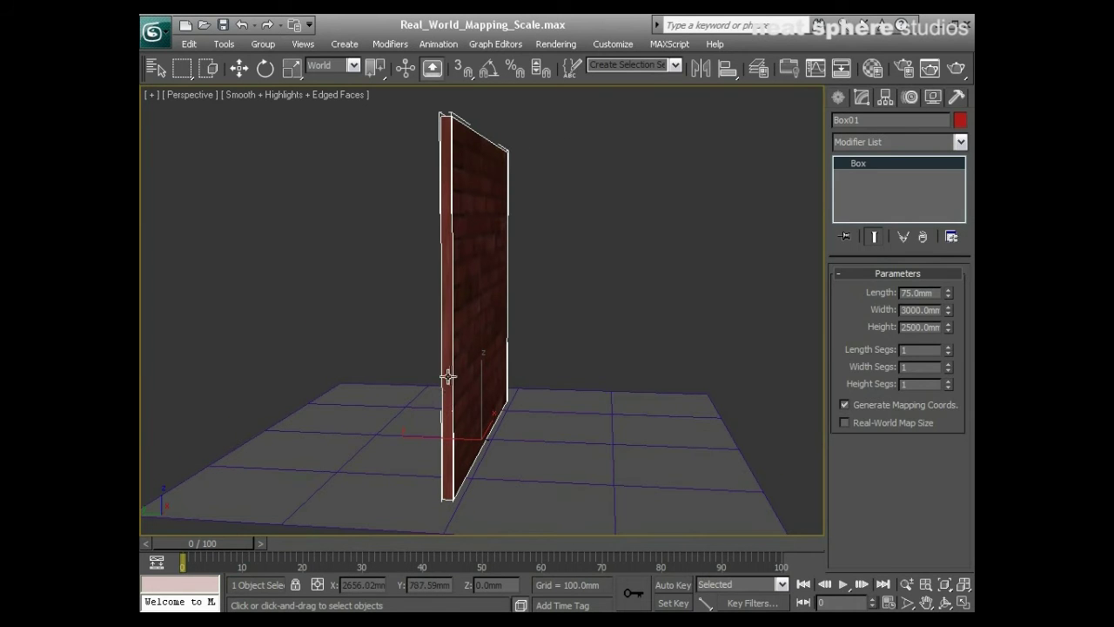
middle_click_drag(540, 410, 462, 406, "alt")
middle_click_drag(465, 296, 493, 336, "alt")
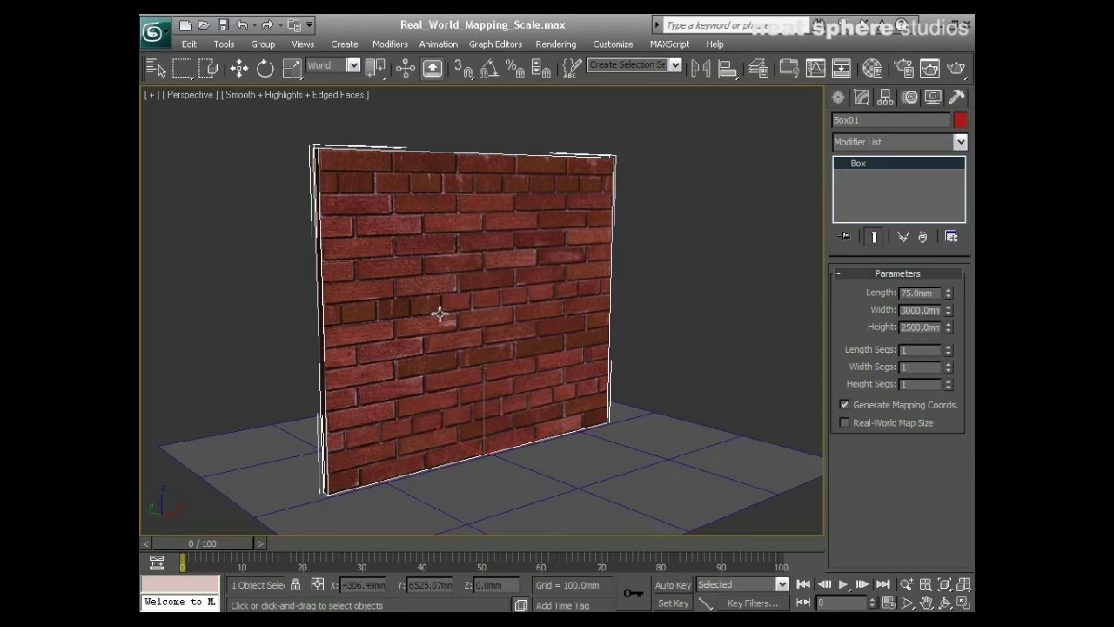
scroll(442, 392, "up", 3)
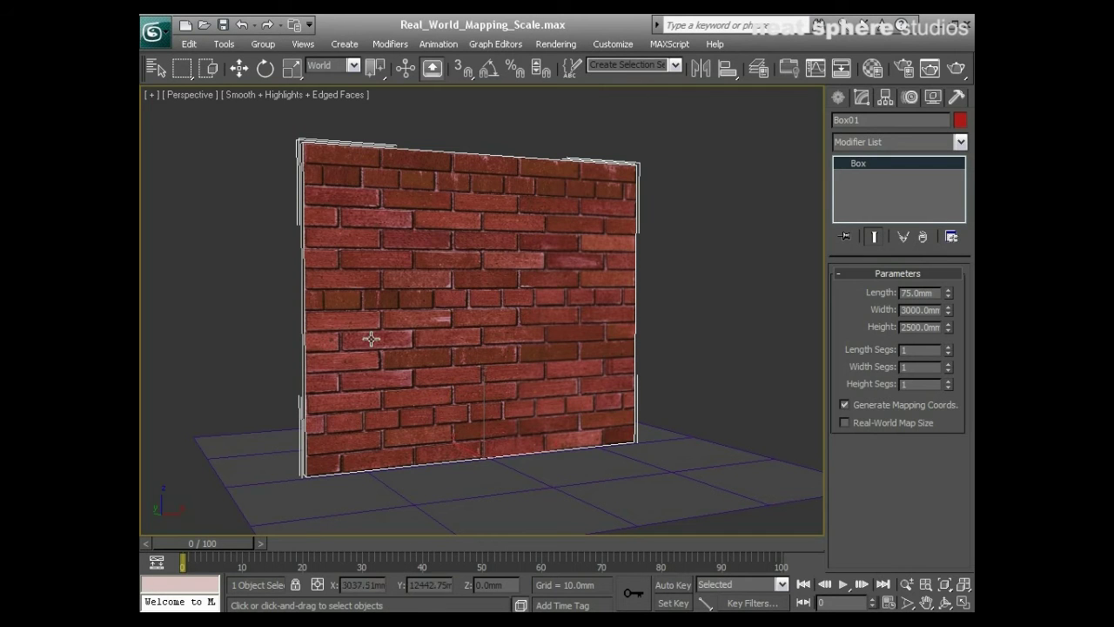
middle_click_drag(370, 338, 395, 360, "alt")
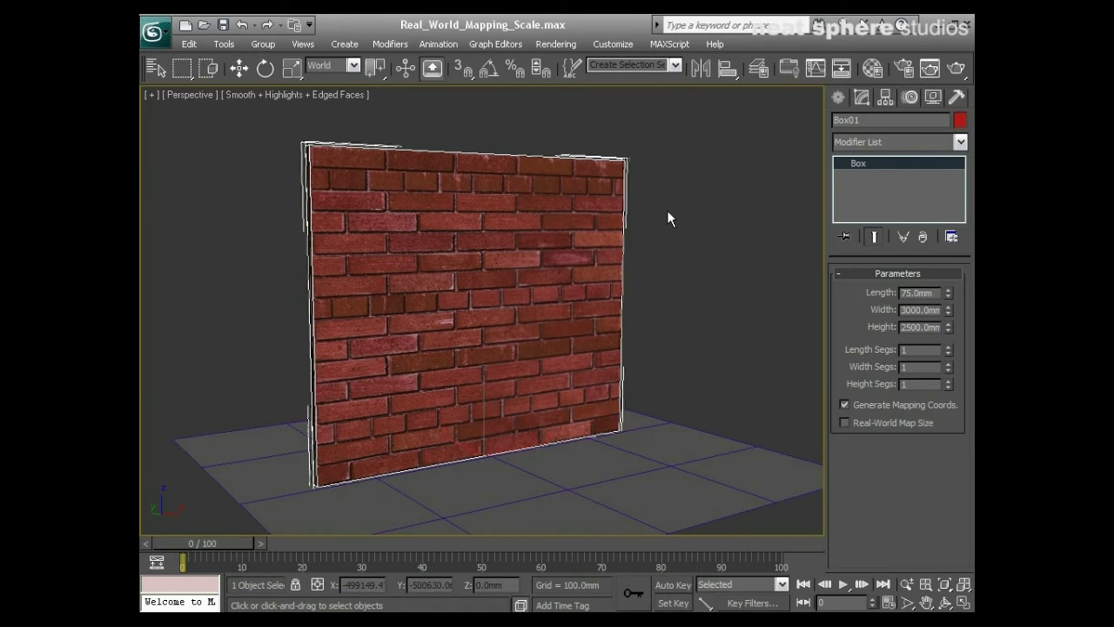
Add a UVW Map modifier to Box01 with Box mapping and Real-World Map Size checked
left_click(951, 141)
left_click_drag(962, 187, 961, 468)
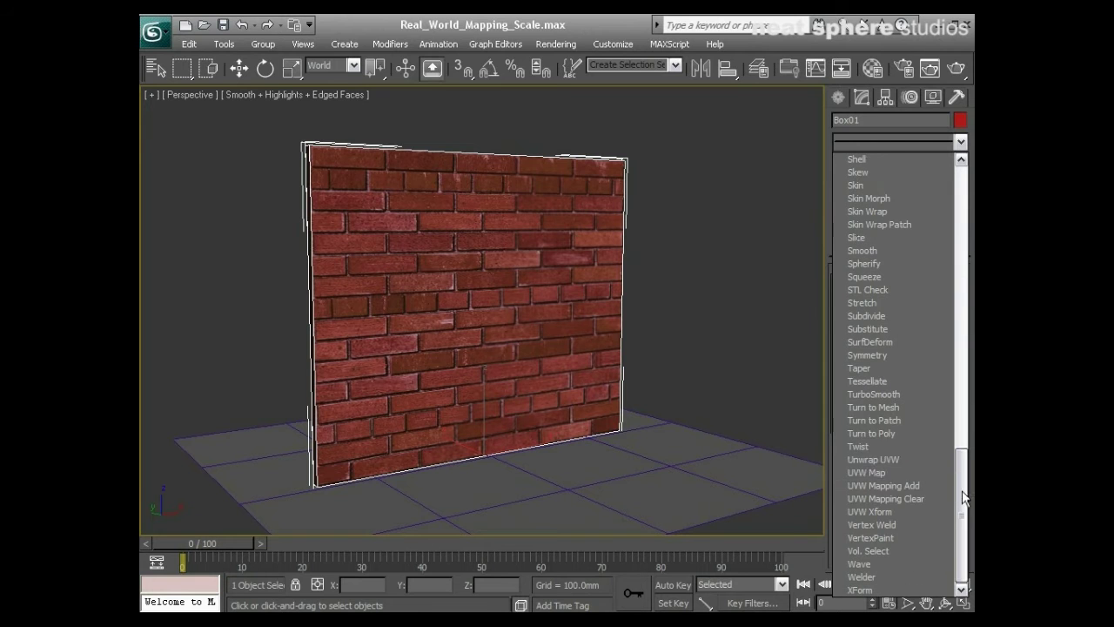
left_click(860, 473)
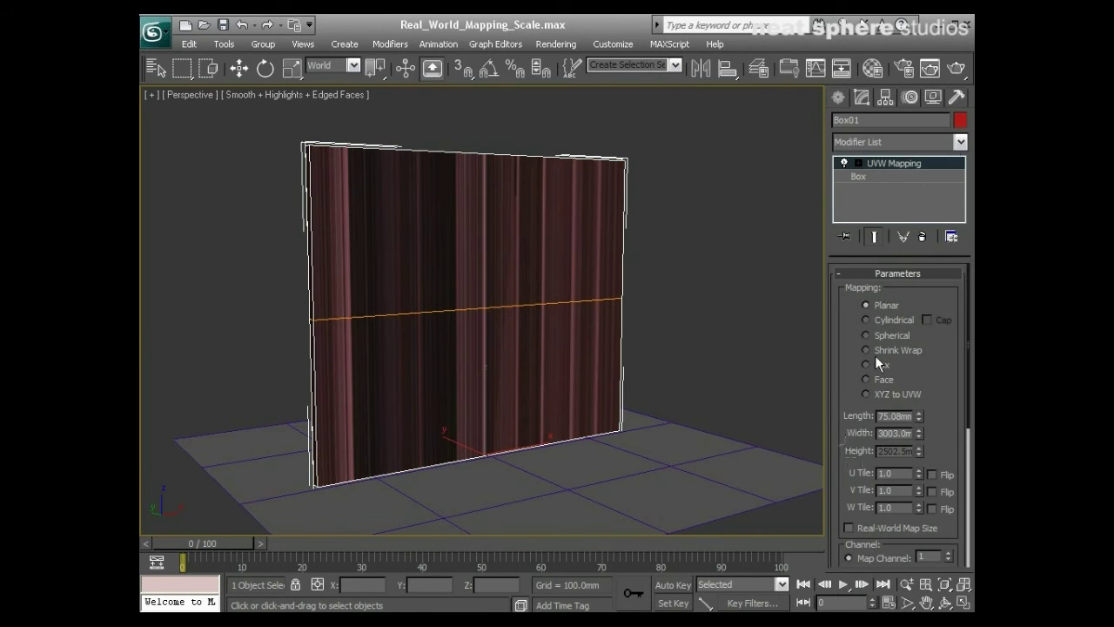
left_click(865, 365)
left_click_drag(847, 390, 841, 240)
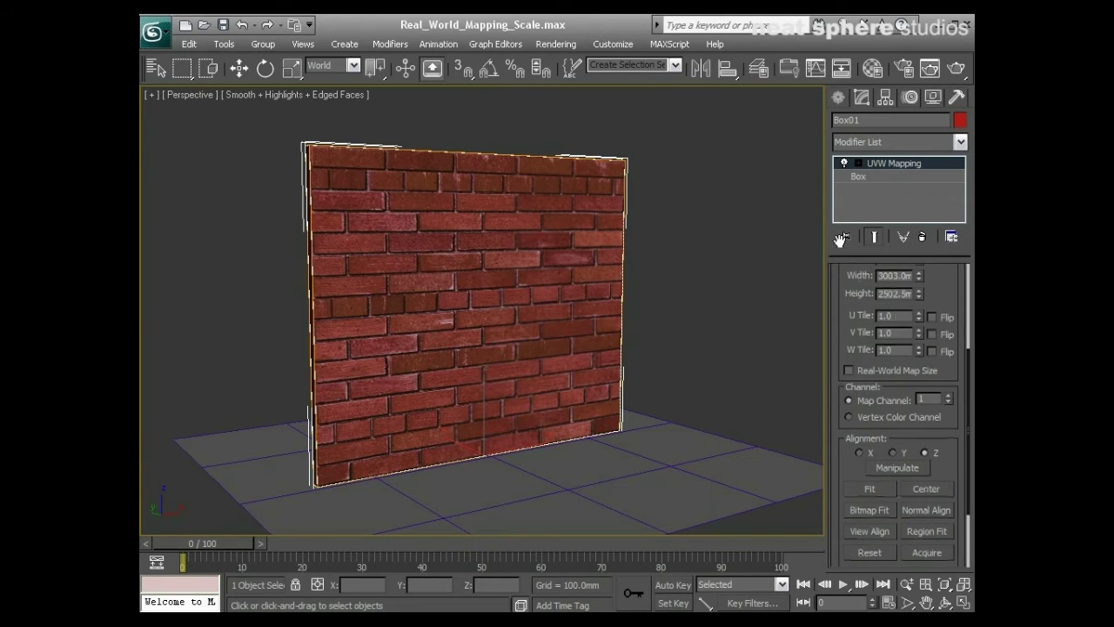
left_click(849, 370)
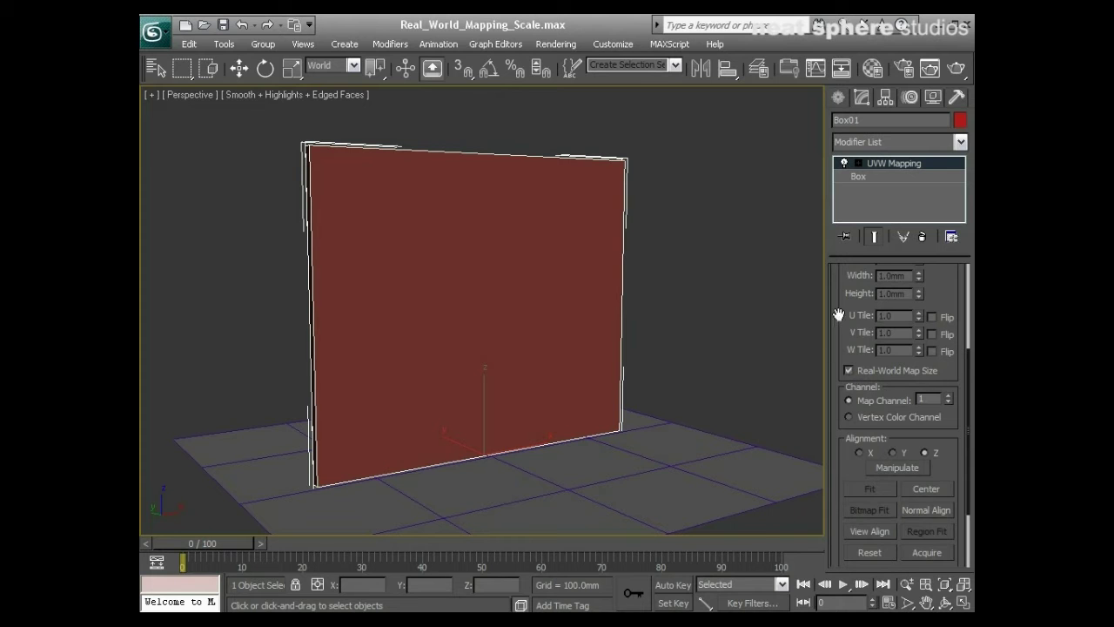
left_click_drag(840, 293, 847, 361)
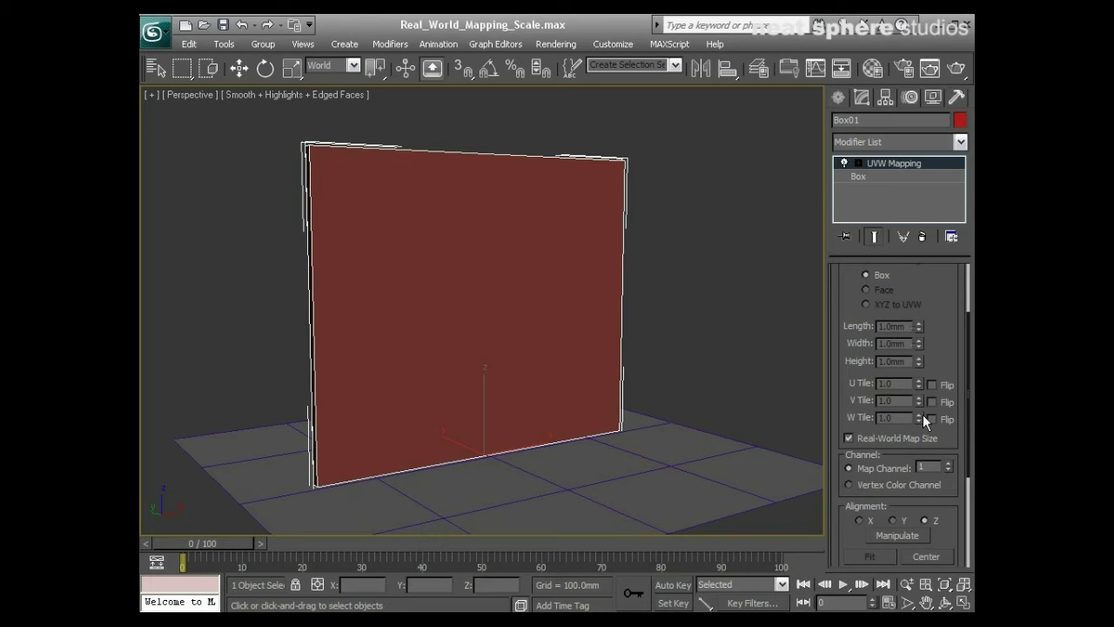
scroll(961, 328, "up", 3)
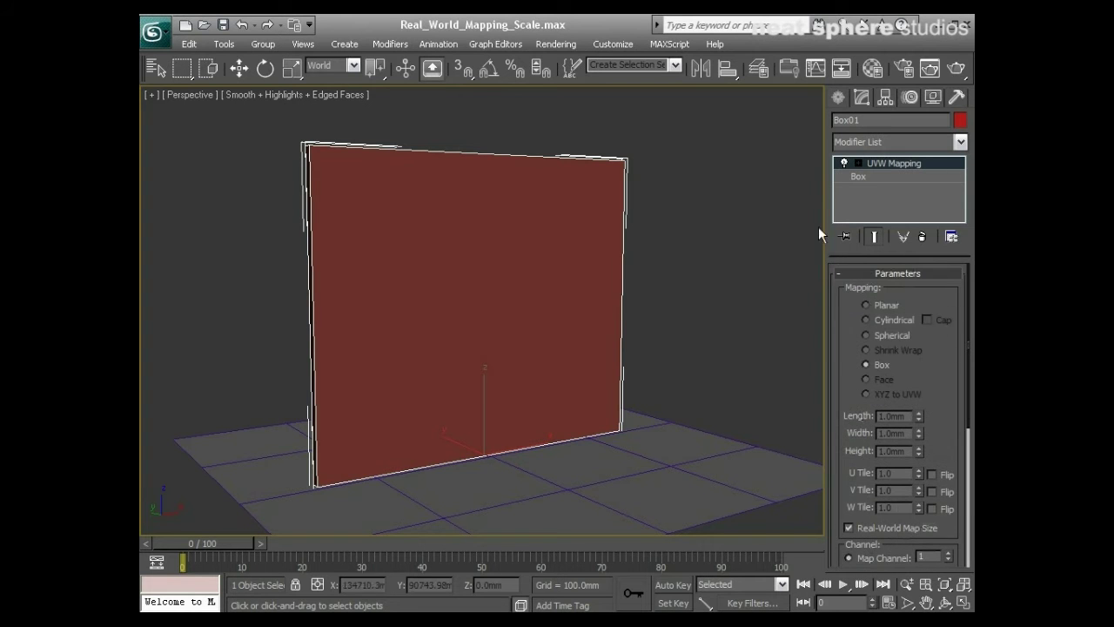
Open the Material Editor, move it aside, and expand the wall material's Maps rollout
left_click(873, 70)
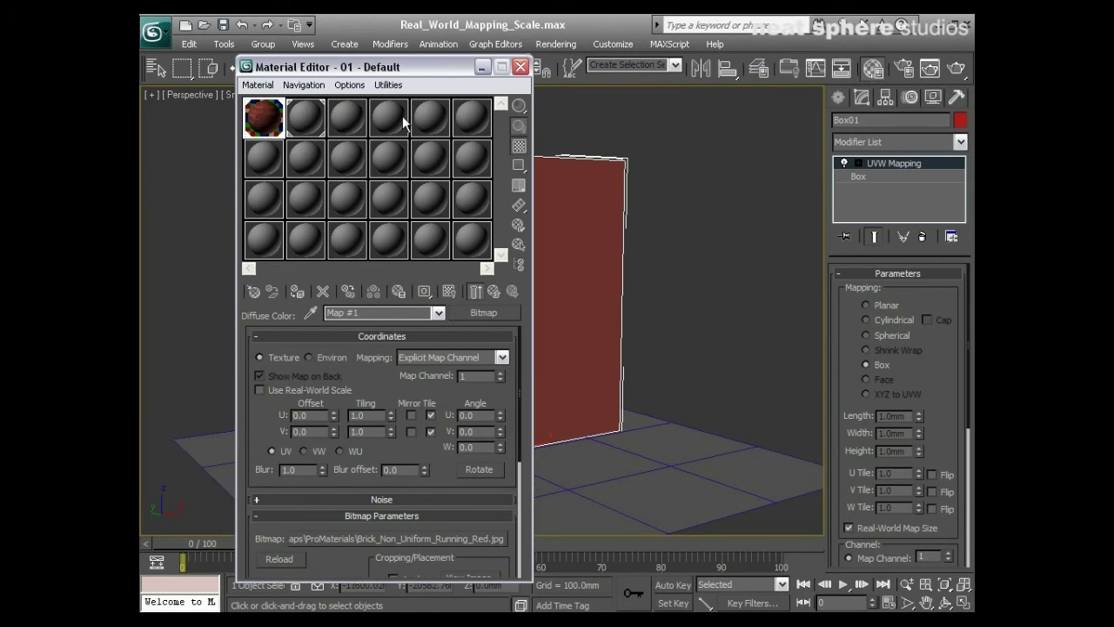
left_click_drag(370, 69, 561, 69)
left_click(686, 291)
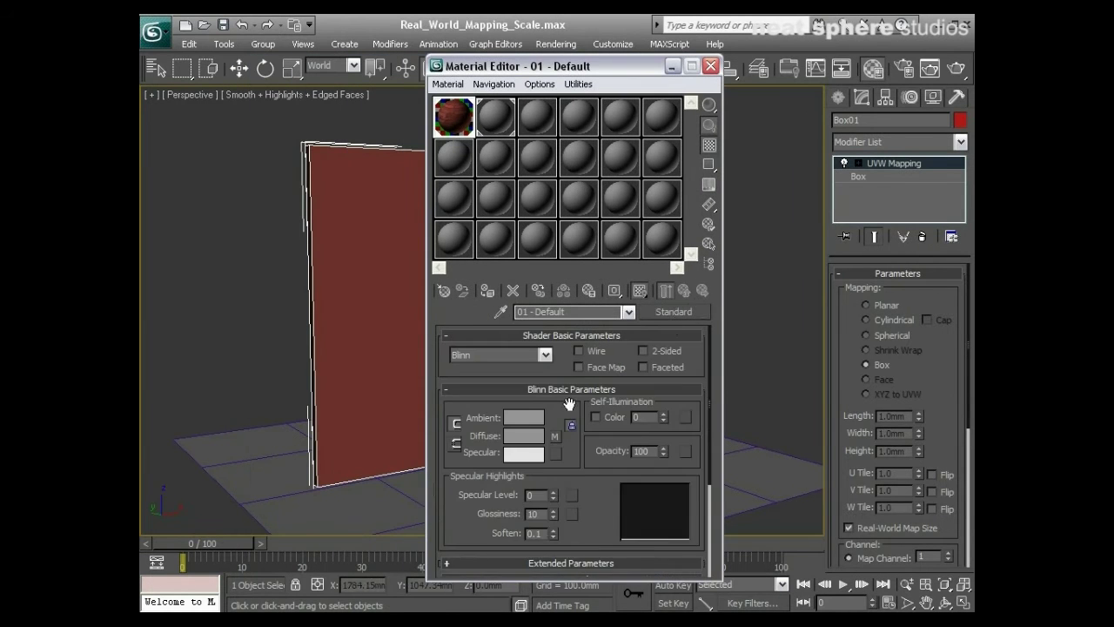
mouse_move(592, 508)
left_mouse_down()
mouse_move(618, 296)
mouse_move(581, 502)
left_mouse_up()
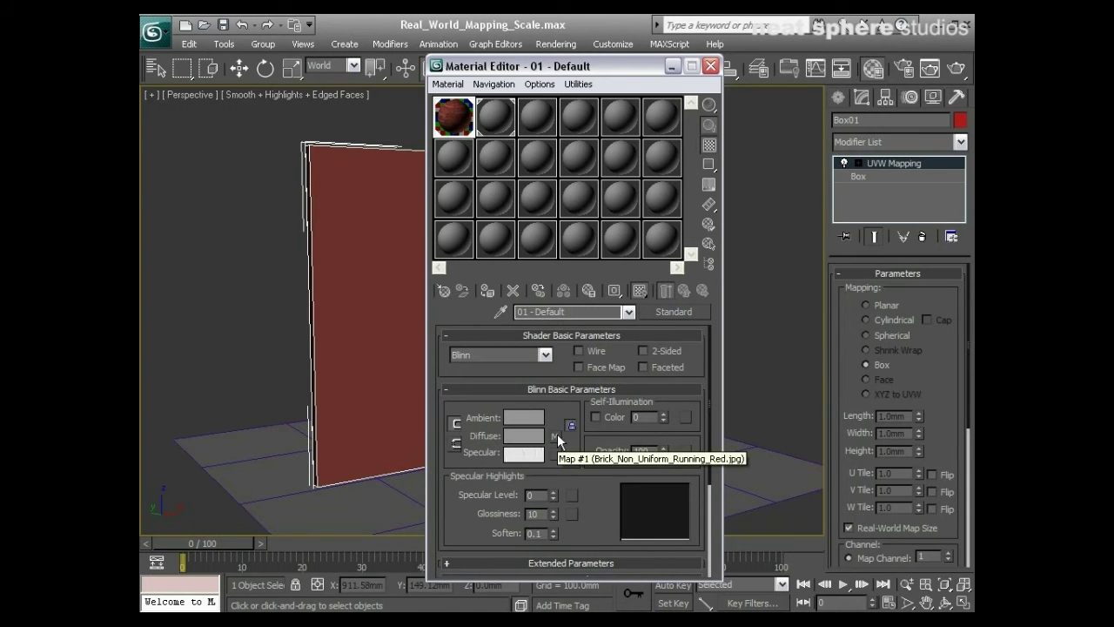
left_click_drag(599, 529, 585, 384)
left_click(572, 453)
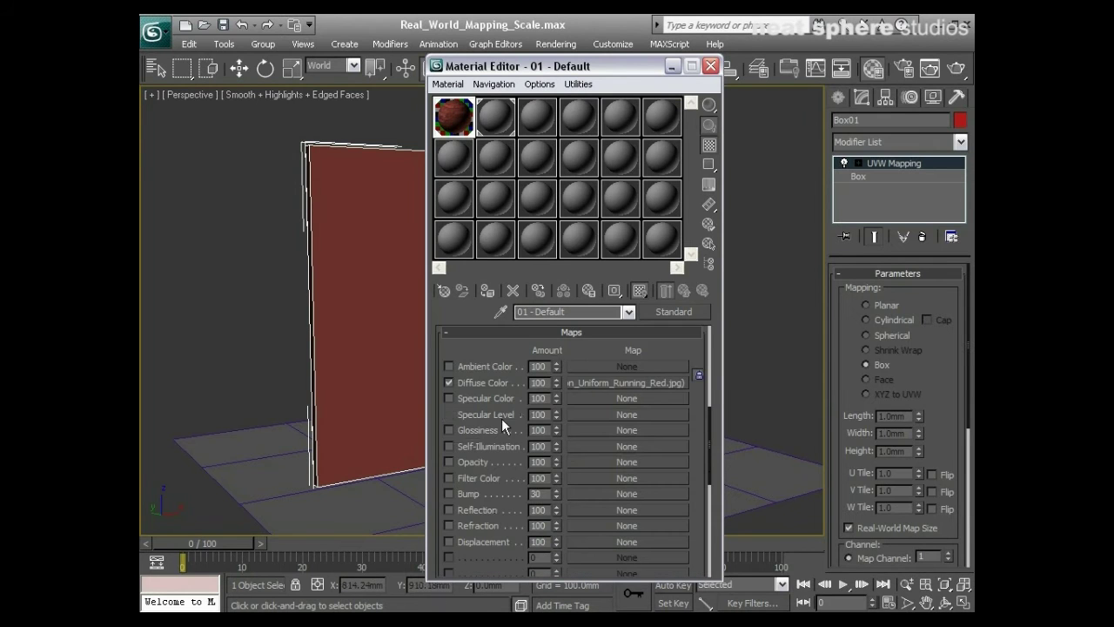
Turn on Use Real-World Scale for the Diffuse brick bitmap, leaving its size at 1.0 mm
left_click(602, 380)
left_click_drag(571, 384, 525, 387)
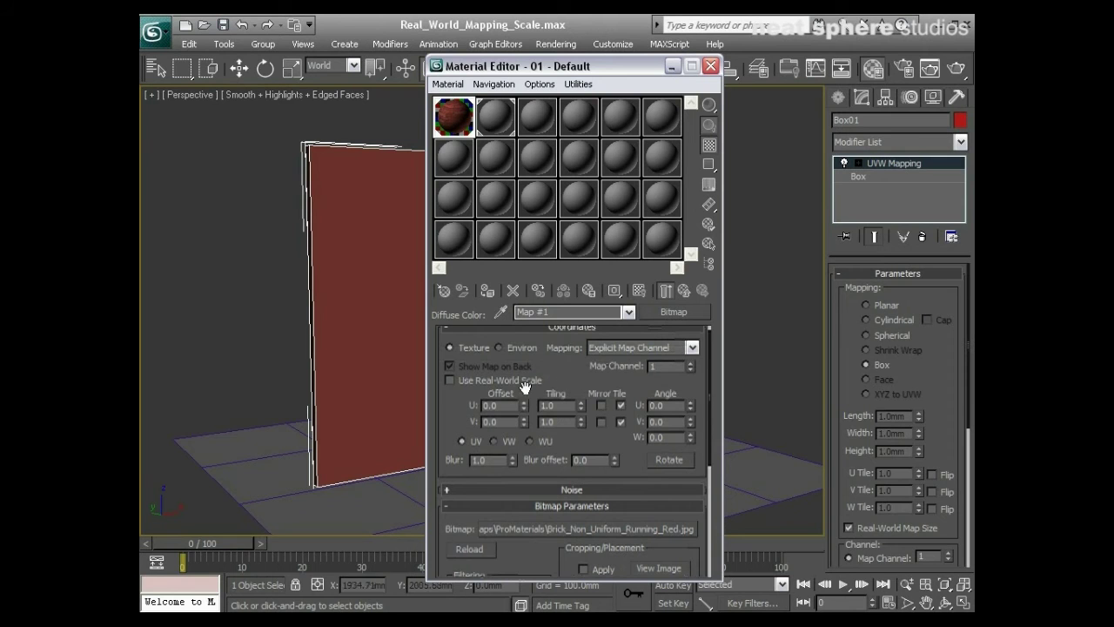
left_click(449, 380)
left_click(450, 380)
left_click(449, 380)
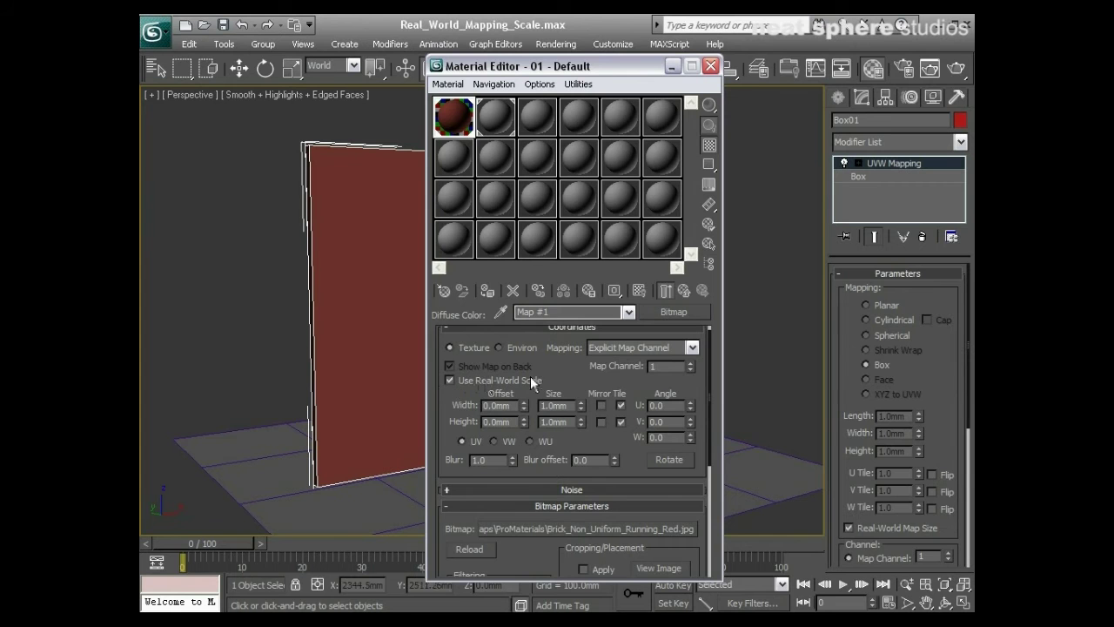
Switch off the bitmap's Real-World Scale and the UVW mapping's Real-World Map Size
left_click_drag(540, 69, 651, 73)
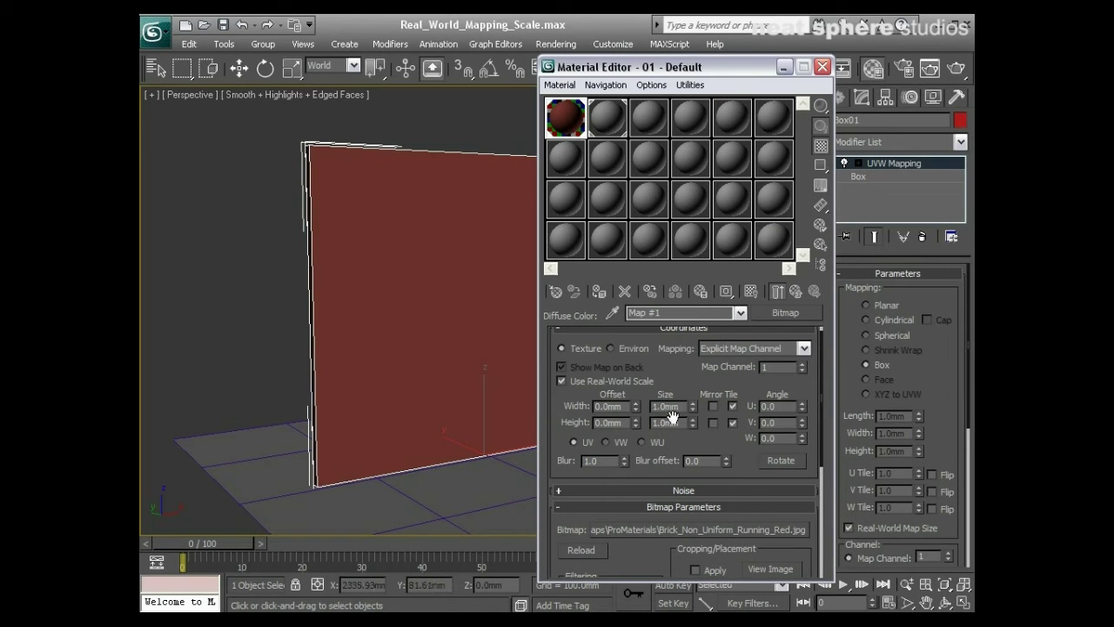
left_click(562, 381)
left_click_drag(853, 394, 827, 284)
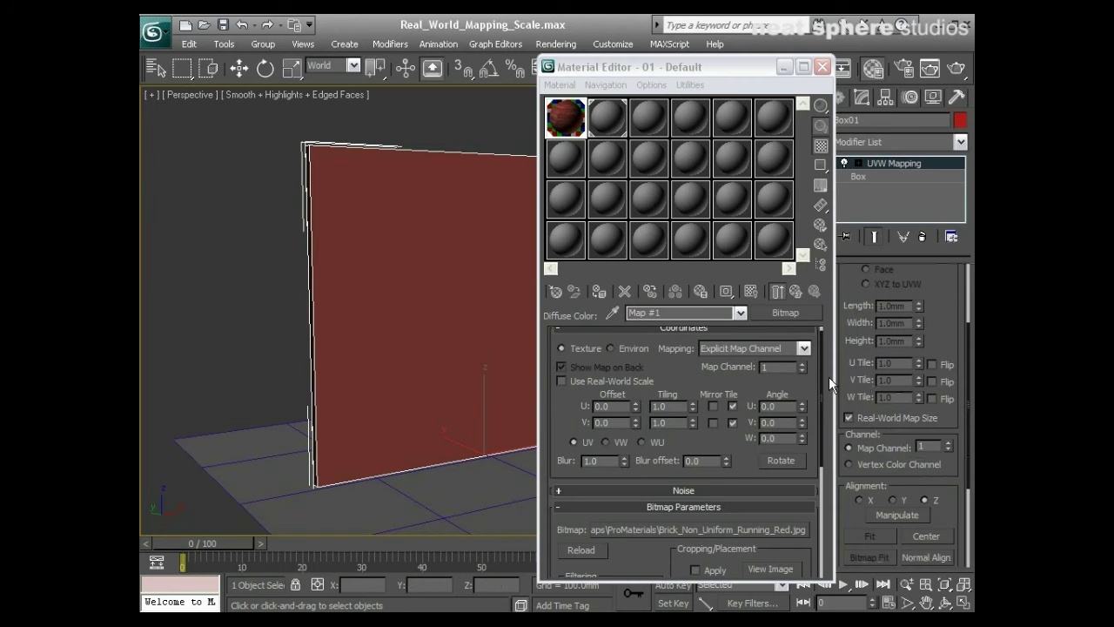
left_click(851, 419)
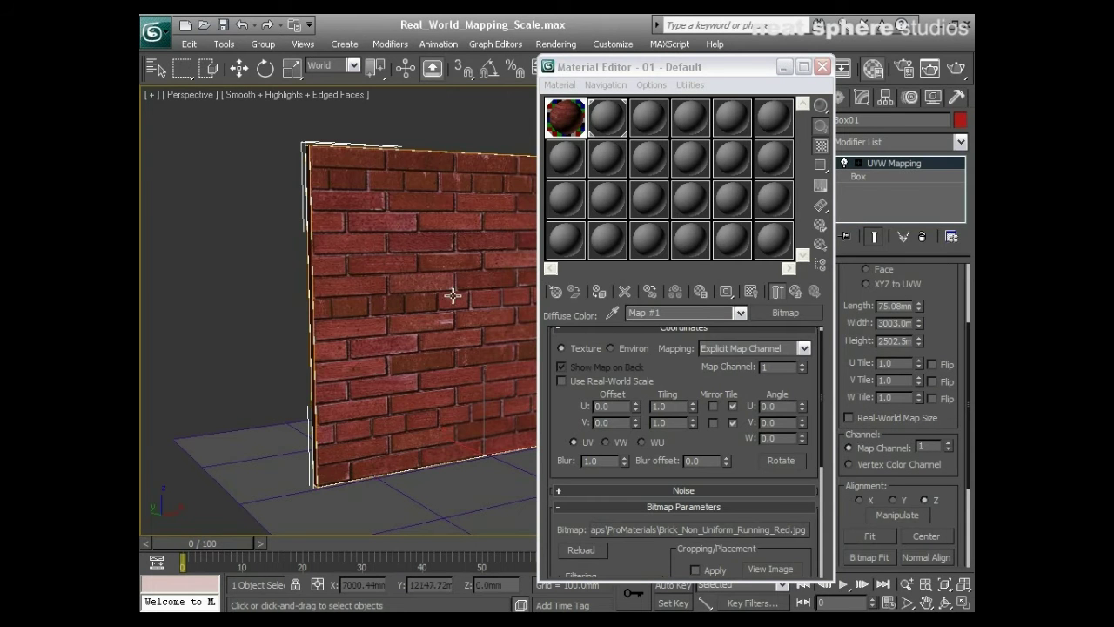
middle_click_drag(453, 298, 308, 294, "alt")
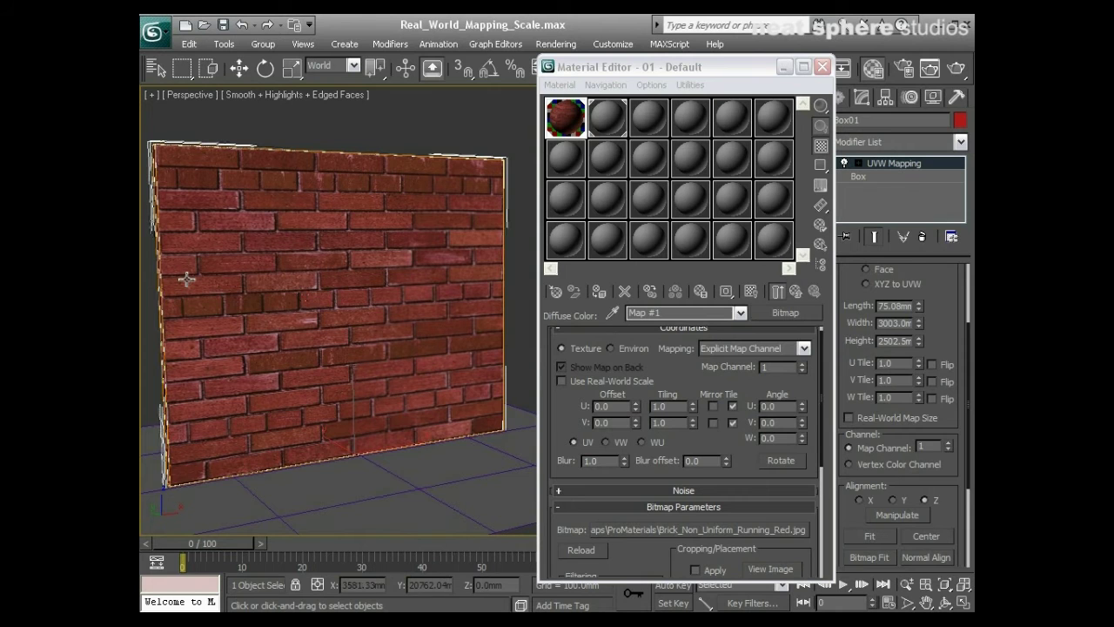
Re-enable Real-World Map Size on the UVW mapping and Use Real-World Scale on the brick map
left_click(849, 418)
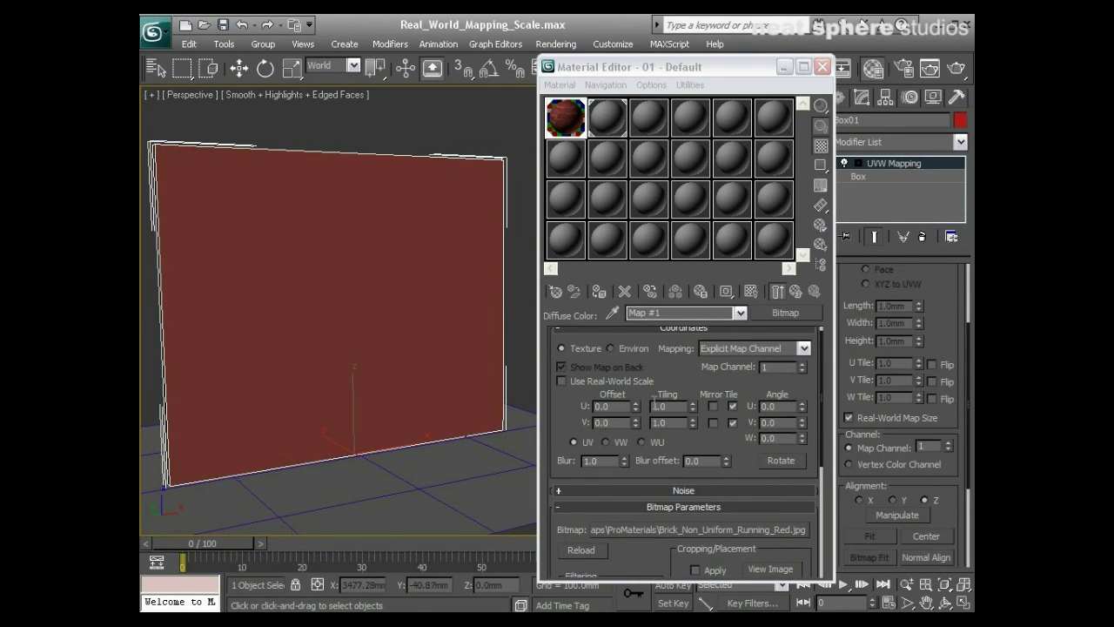
left_click(848, 418)
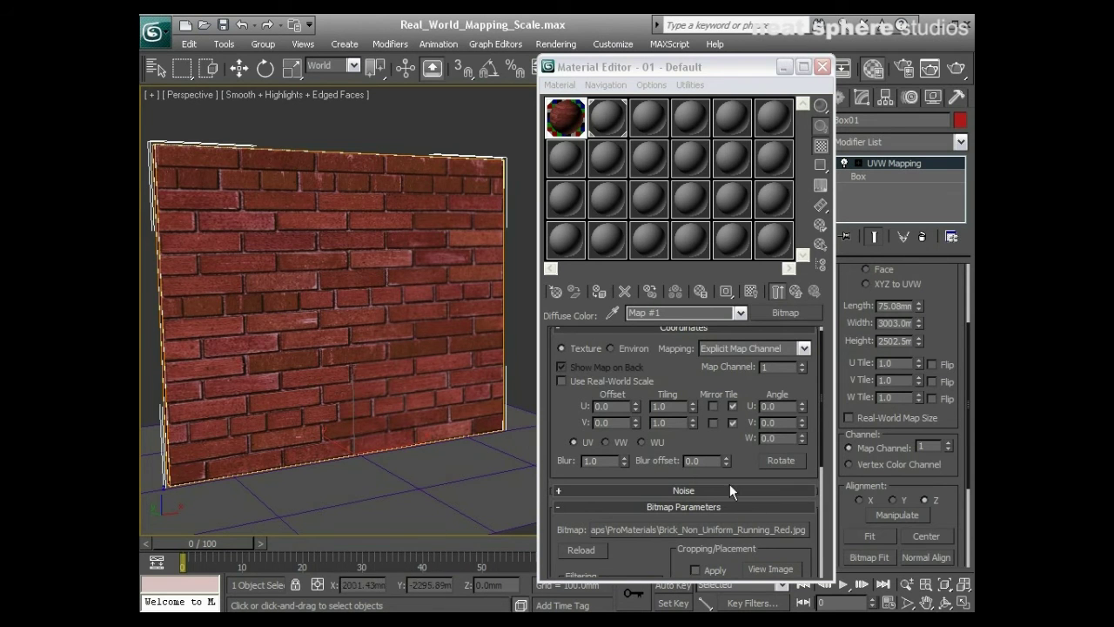
left_click_drag(734, 478, 743, 465)
left_click(853, 422)
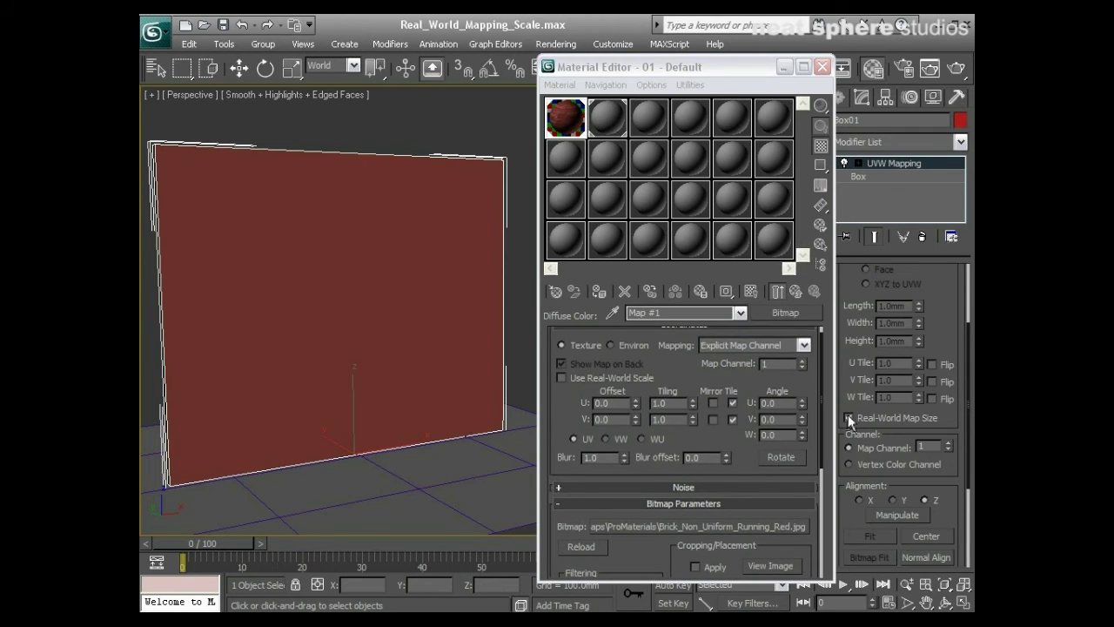
left_click(561, 377)
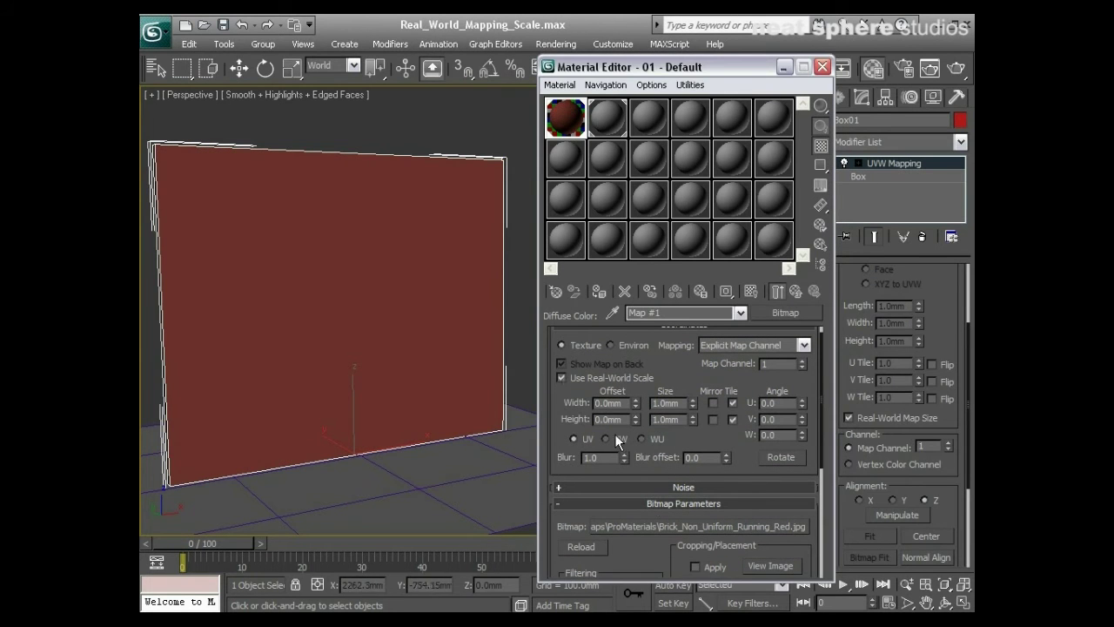
scroll(637, 487, "down", 2)
scroll(637, 487, "down", 1)
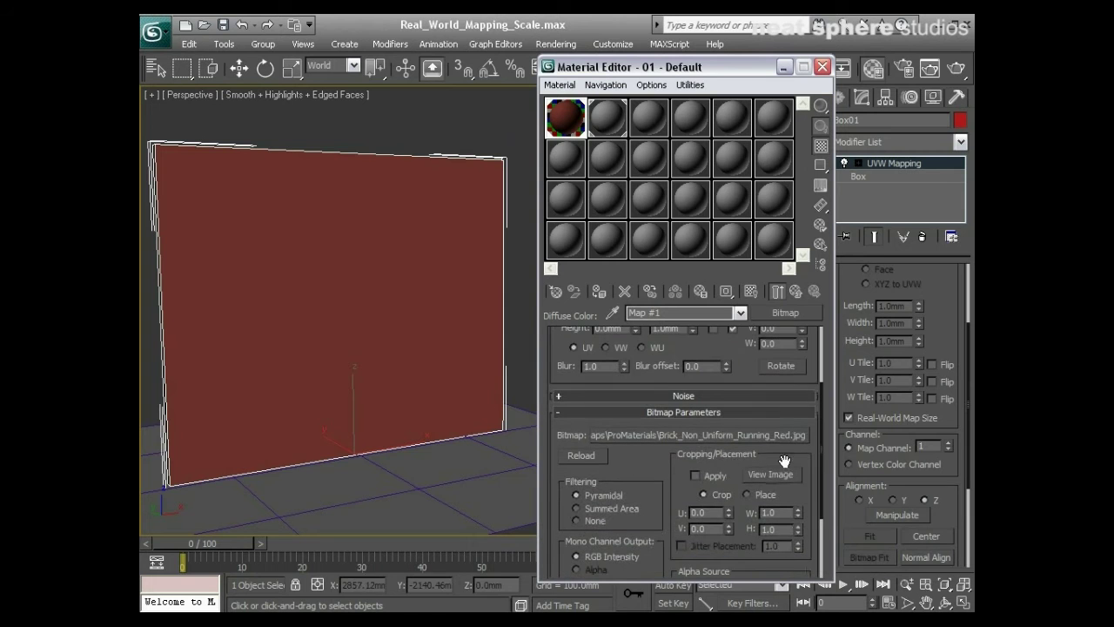
left_click(768, 476)
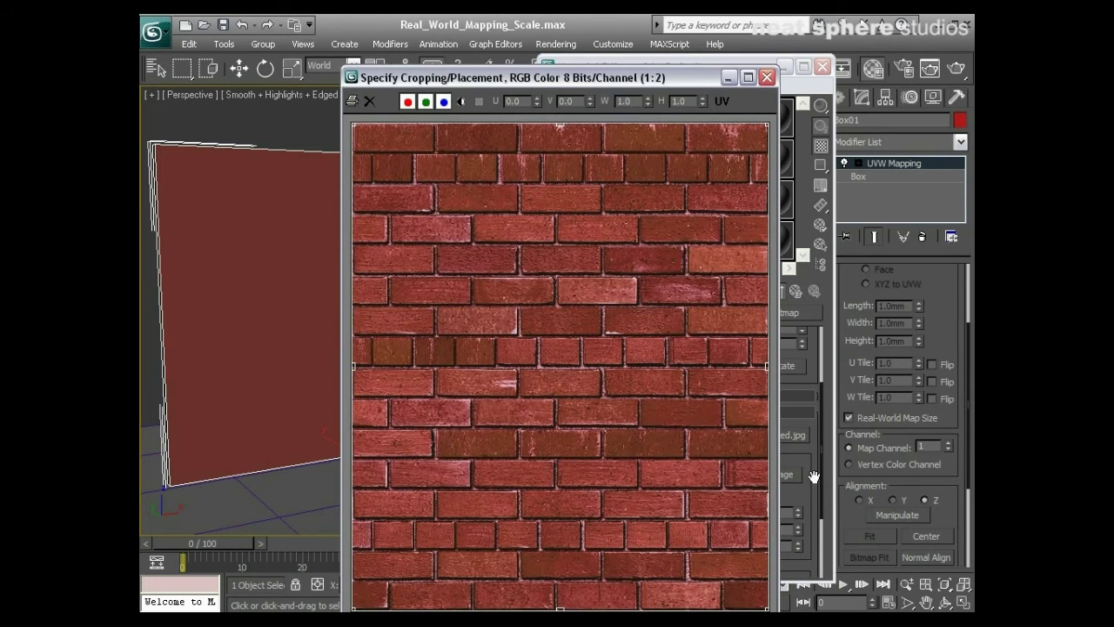
left_click_drag(488, 81, 455, 68)
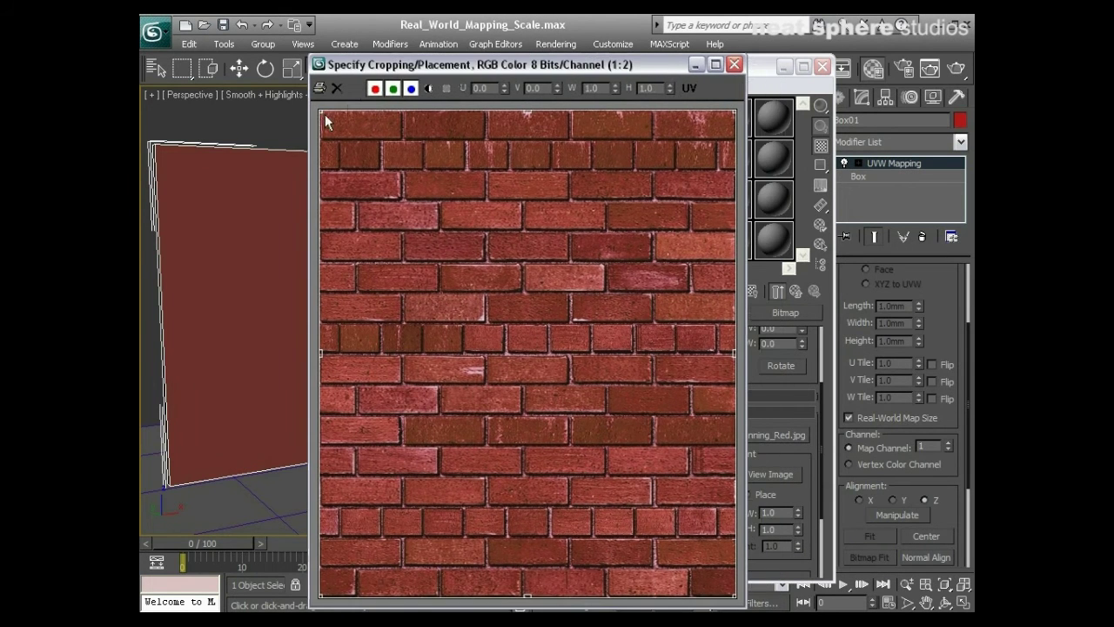
left_click_drag(544, 65, 700, 69)
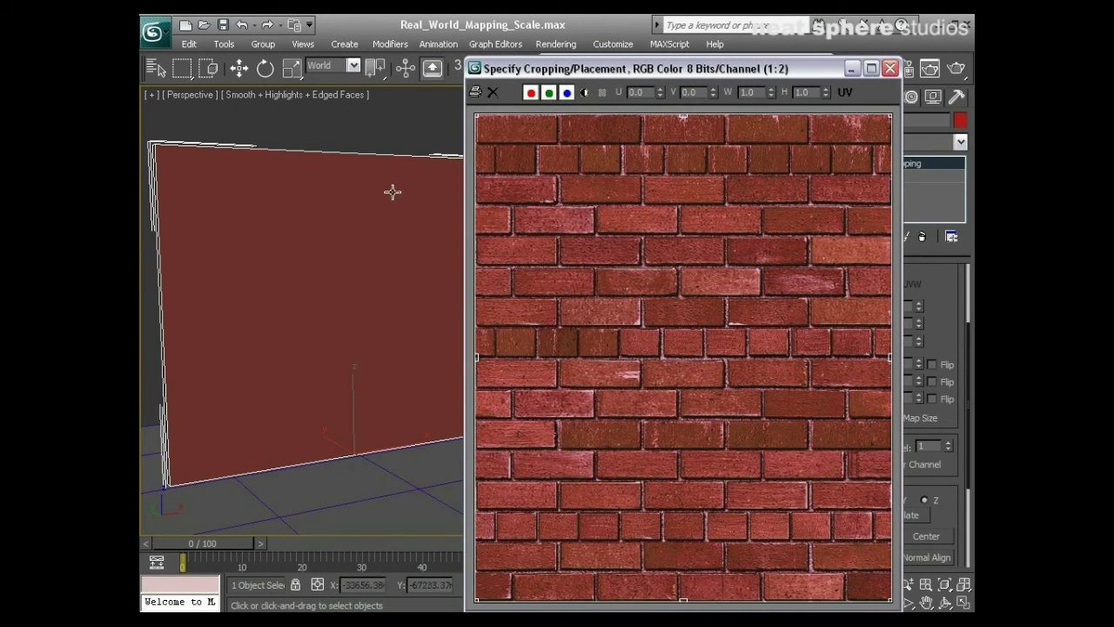
left_click_drag(602, 69, 377, 76)
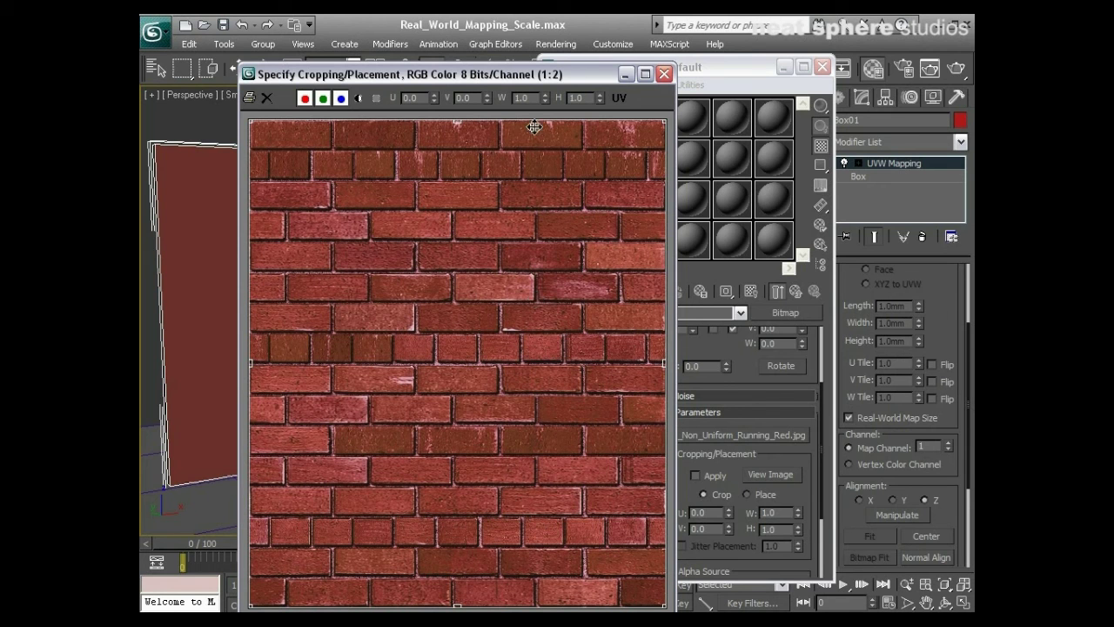
Set the brick bitmap's Size to 1125 mm width and 1800 mm height
left_click(665, 74)
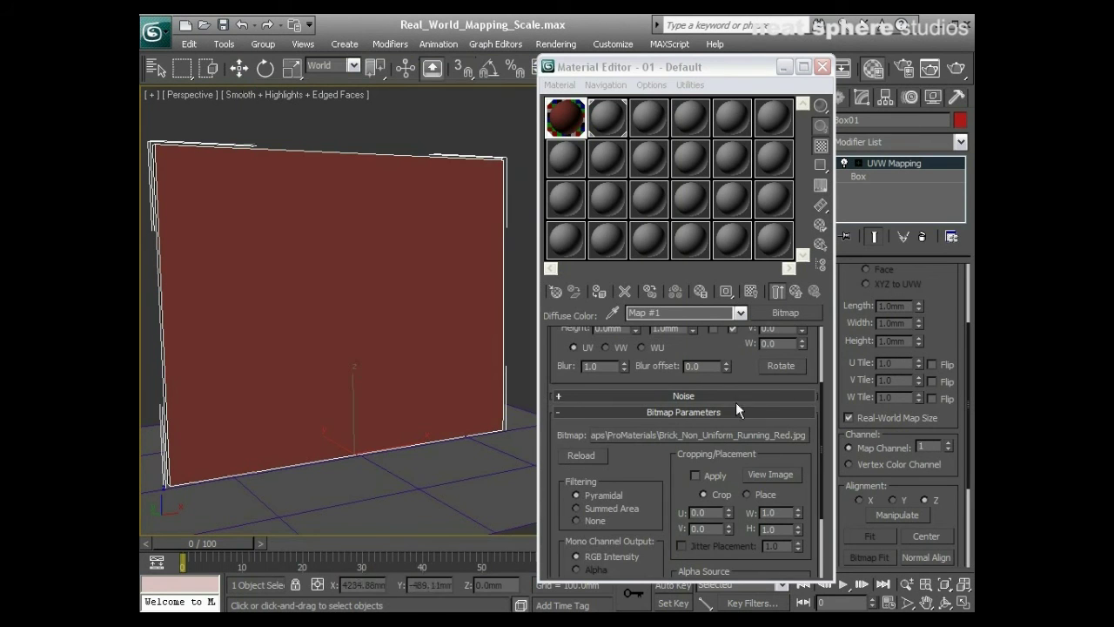
left_click_drag(754, 389, 755, 492)
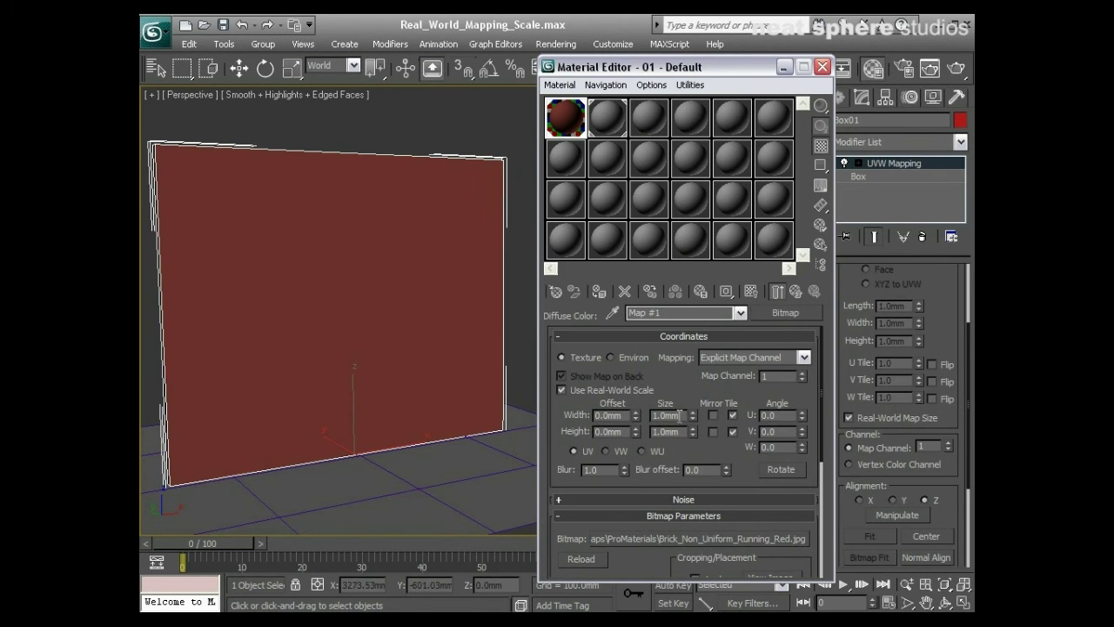
double_click(673, 416)
type("1125")
double_click(677, 432)
type("1800")
key("Return")
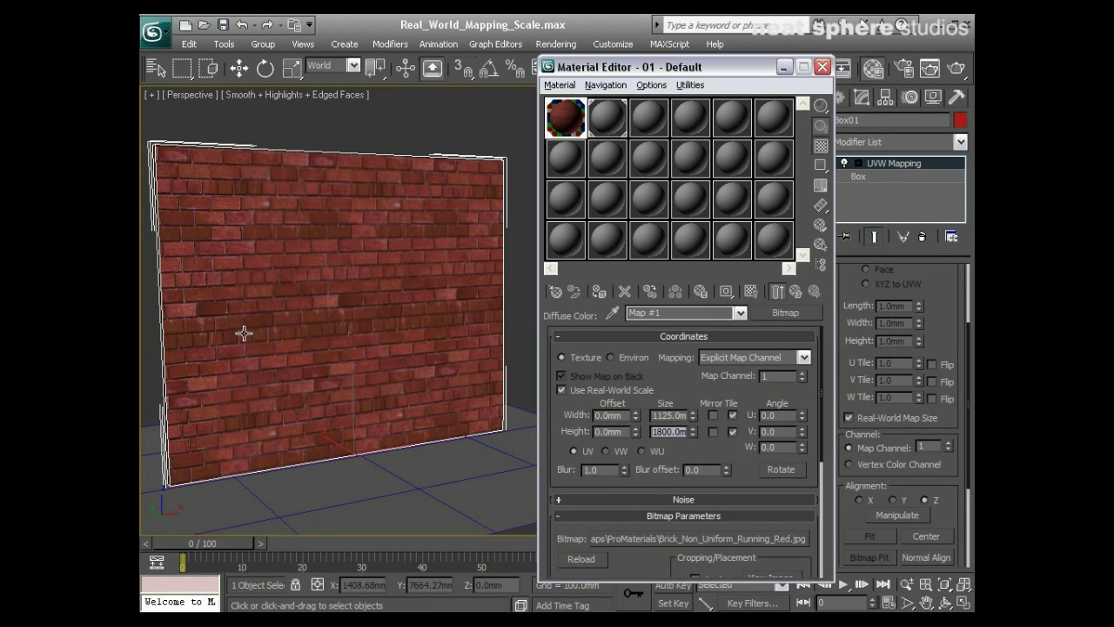
mouse_move(244, 331)
middle_mouse_down("alt")
mouse_move(485, 336)
mouse_move(266, 338)
mouse_move(202, 331)
mouse_move(200, 319)
mouse_move(253, 348)
middle_mouse_up("alt")
middle_click_drag(473, 305, 410, 304, "alt")
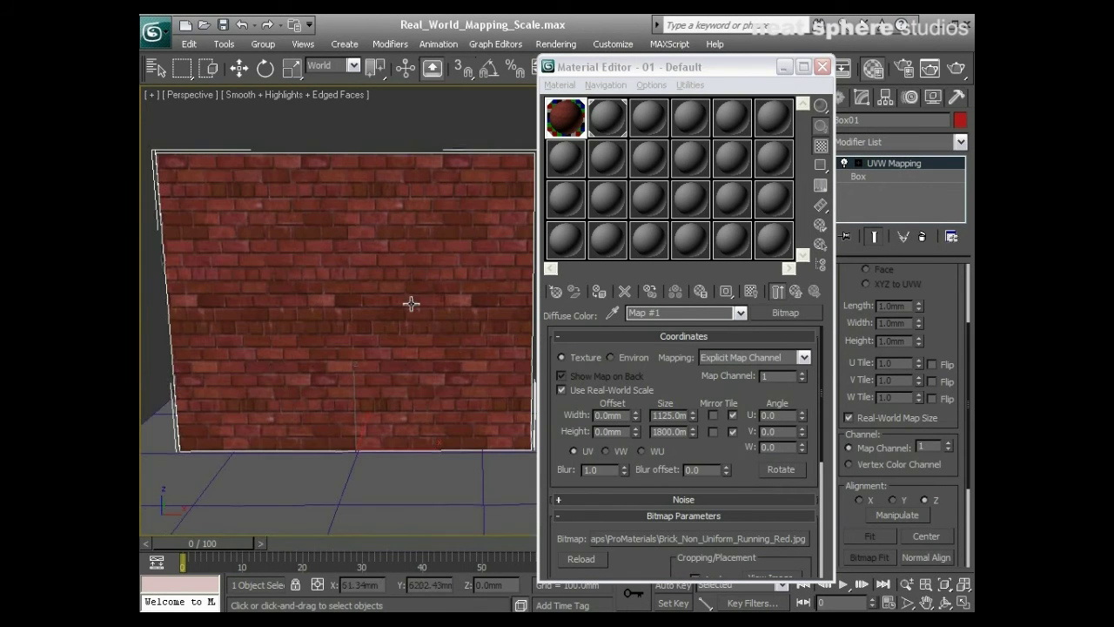
left_click(732, 417)
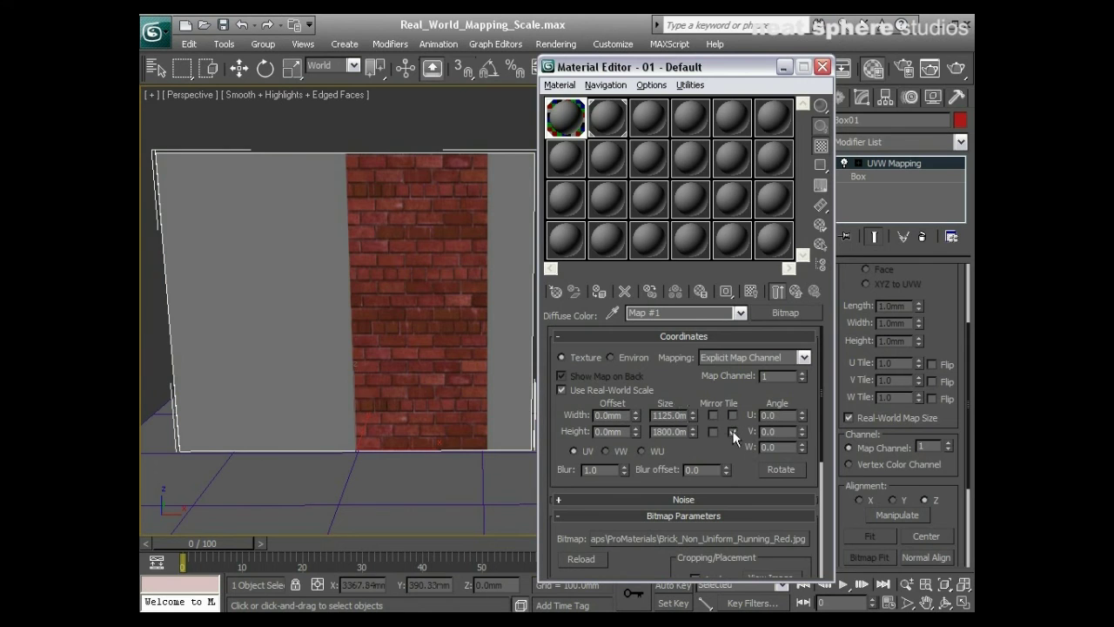
left_click(732, 430)
mouse_move(378, 285)
middle_mouse_down("alt")
mouse_move(368, 284)
mouse_move(392, 279)
mouse_move(398, 291)
middle_mouse_up("alt")
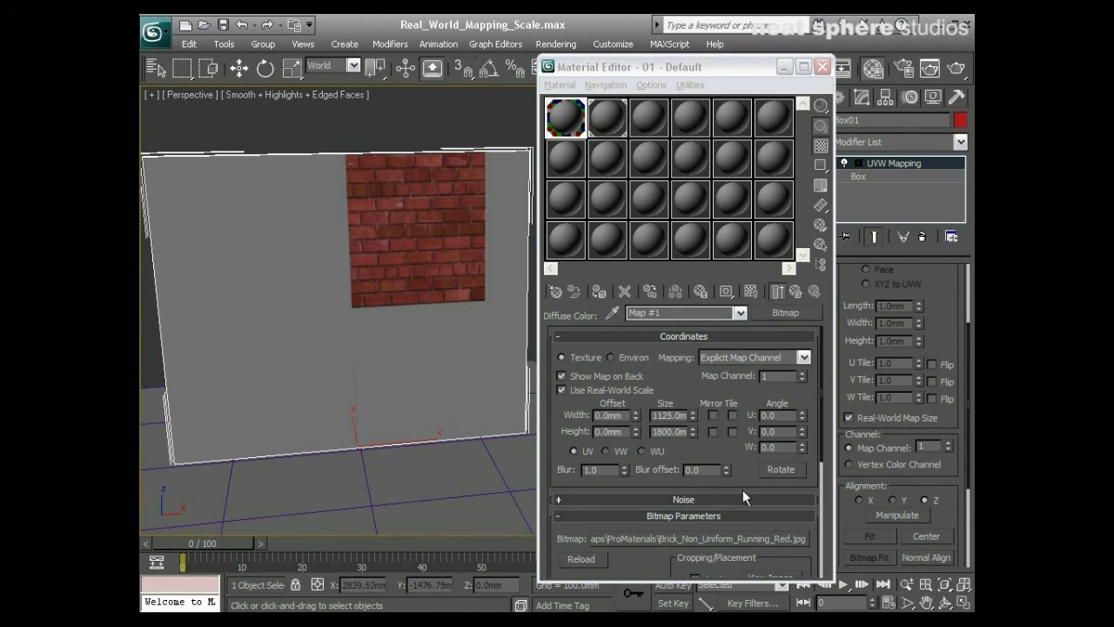
left_click_drag(741, 477, 745, 406)
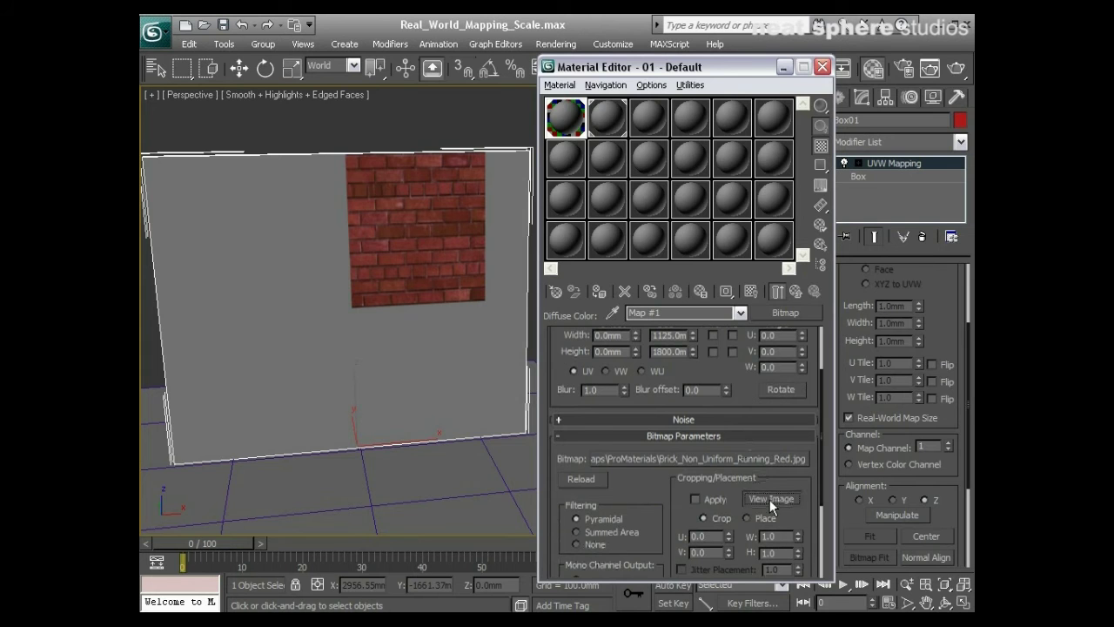
left_click(770, 498)
left_click_drag(477, 80, 616, 82)
middle_click_drag(418, 276, 331, 281)
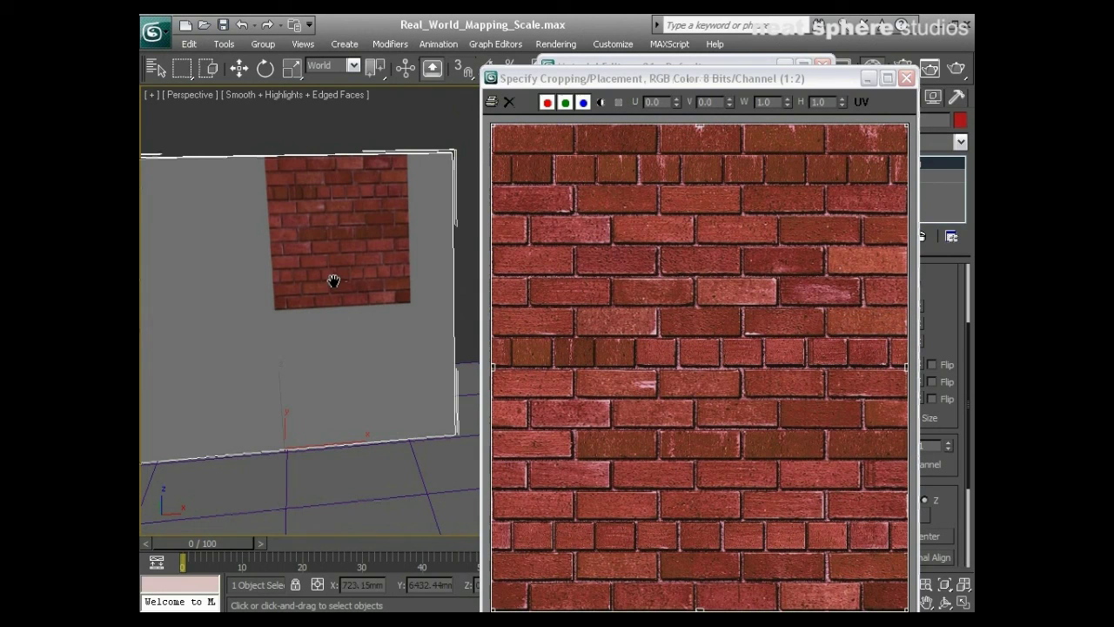
left_click(907, 78)
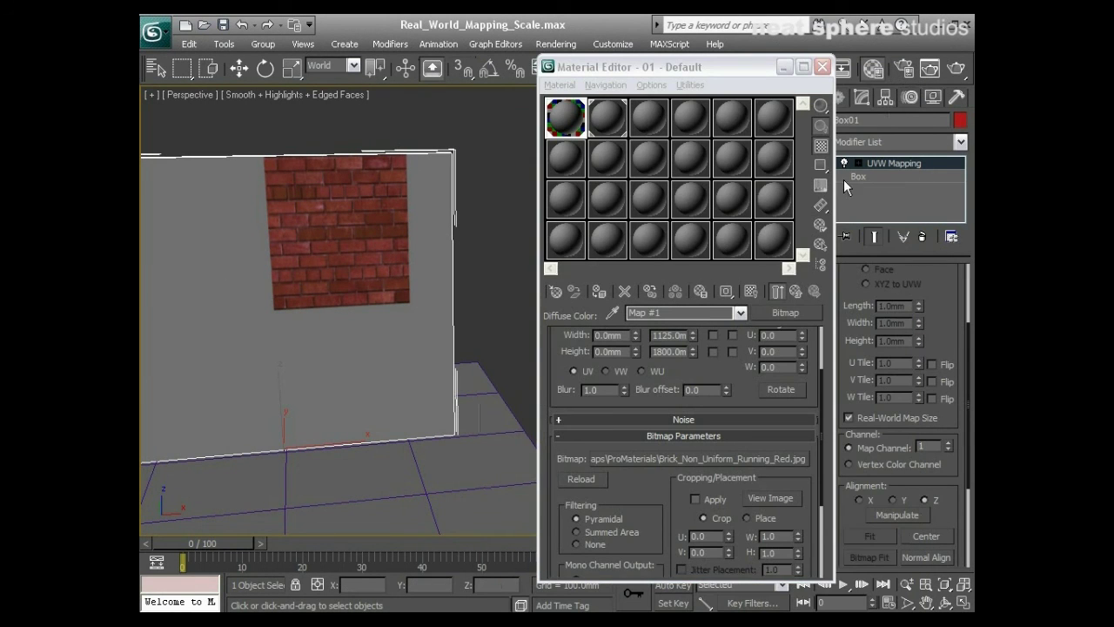
left_click(736, 334)
left_click(733, 351)
middle_click_drag(522, 381, 462, 385, "alt")
middle_click_drag(305, 368, 376, 349, "alt")
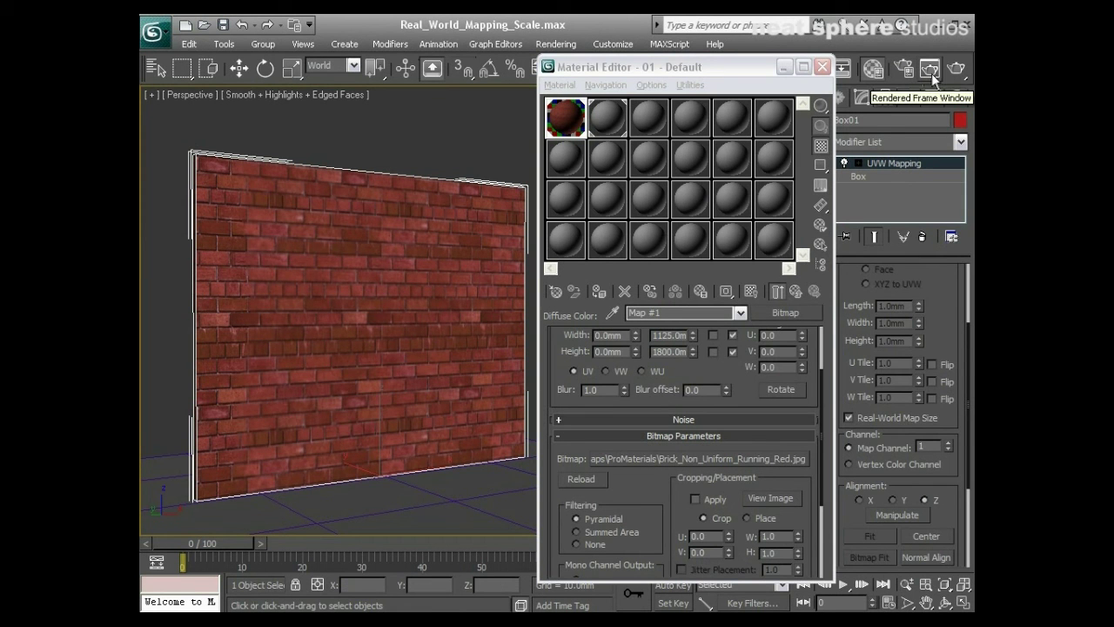
left_click(955, 70)
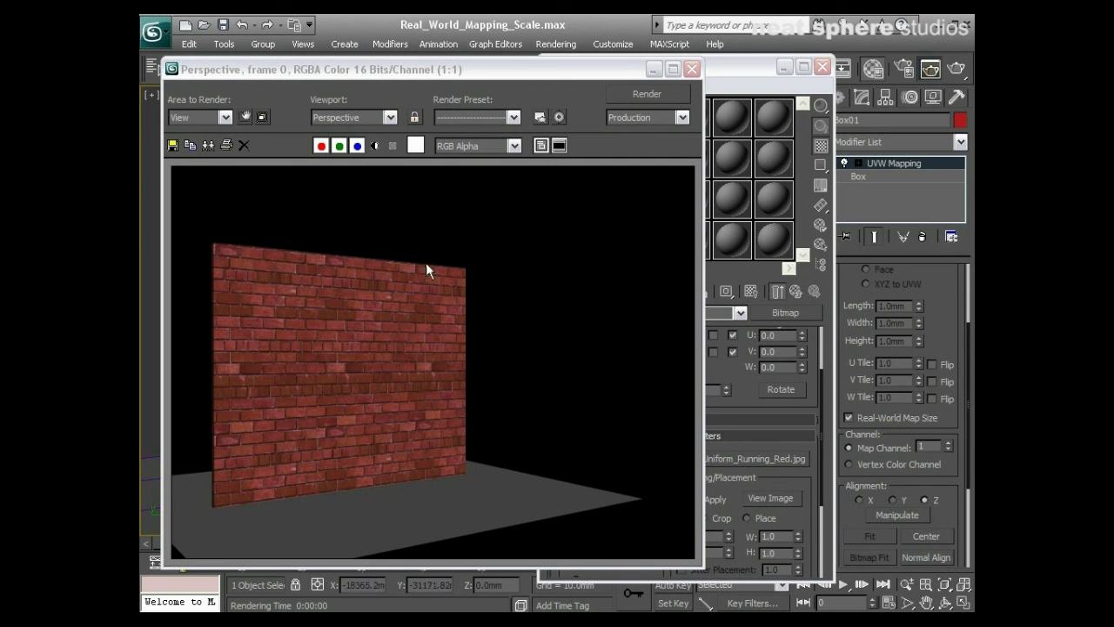
Close the rendered image, shift the Material Editor left, and orbit to turn the wall
left_click(692, 68)
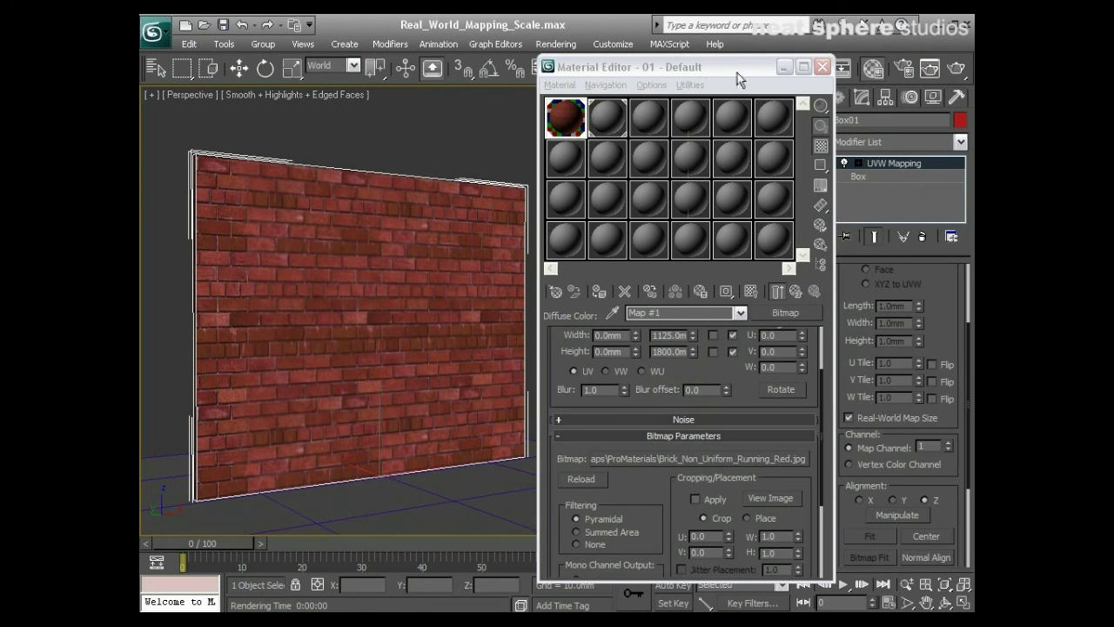
left_click_drag(737, 79, 648, 87)
middle_click_drag(333, 336, 365, 325, "alt")
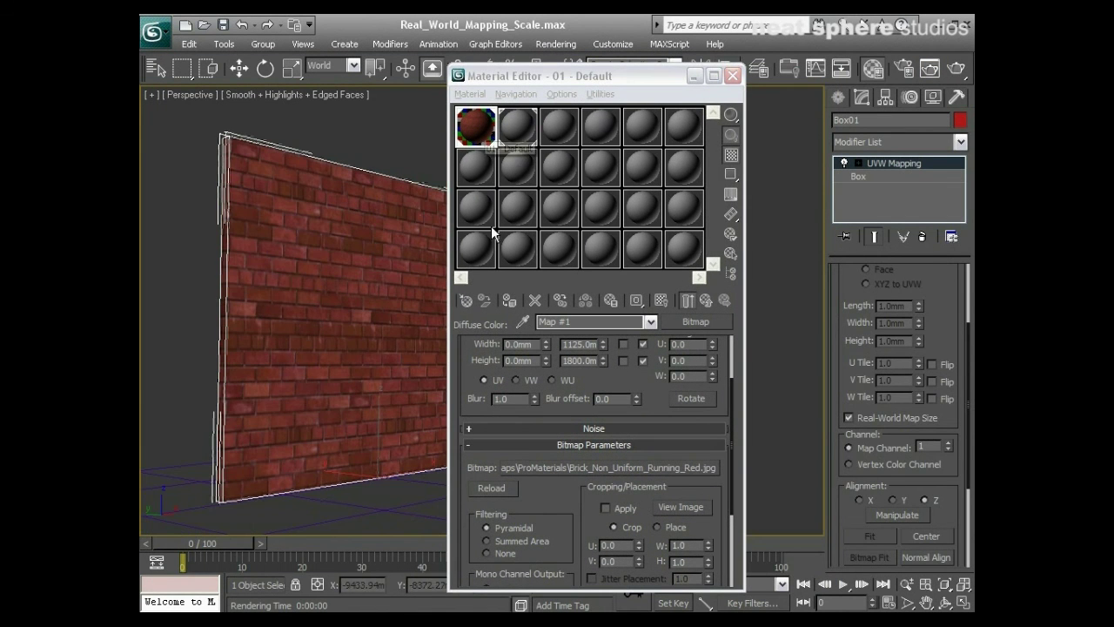
scroll(555, 494, "up", 3)
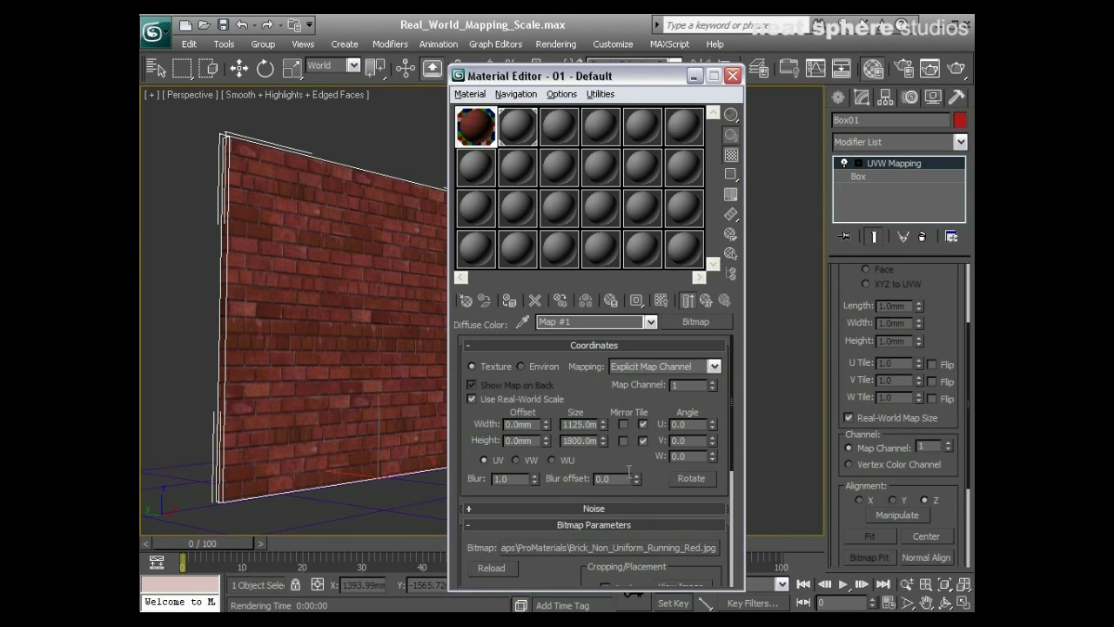
left_click_drag(617, 455, 618, 417)
Preview the brick bitmap image, then close it and the Material Editor
left_click(688, 546)
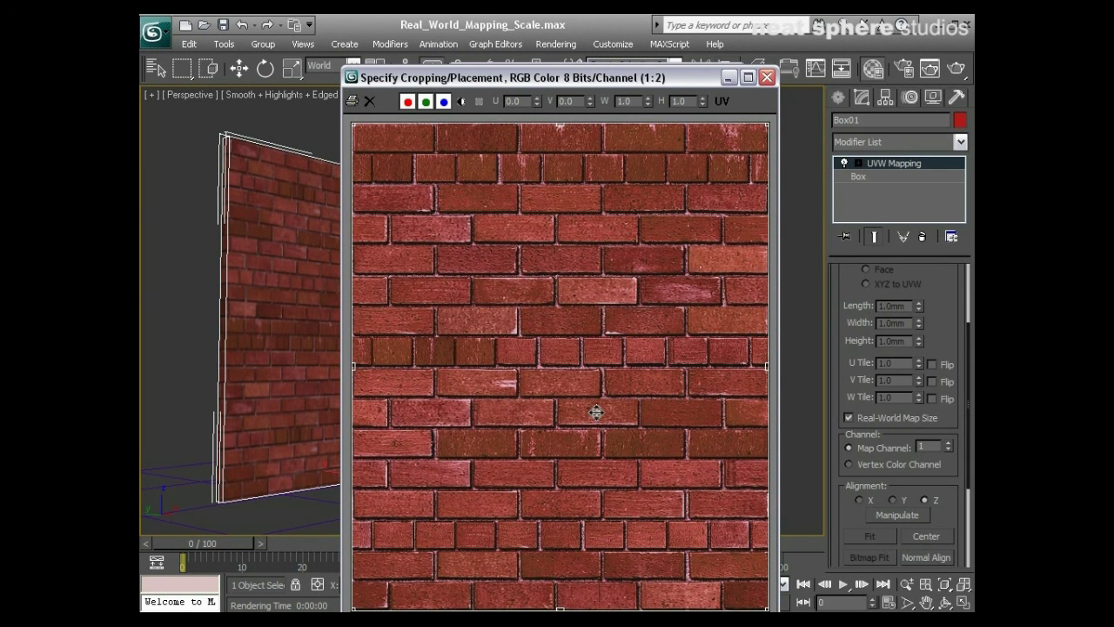
left_click(766, 77)
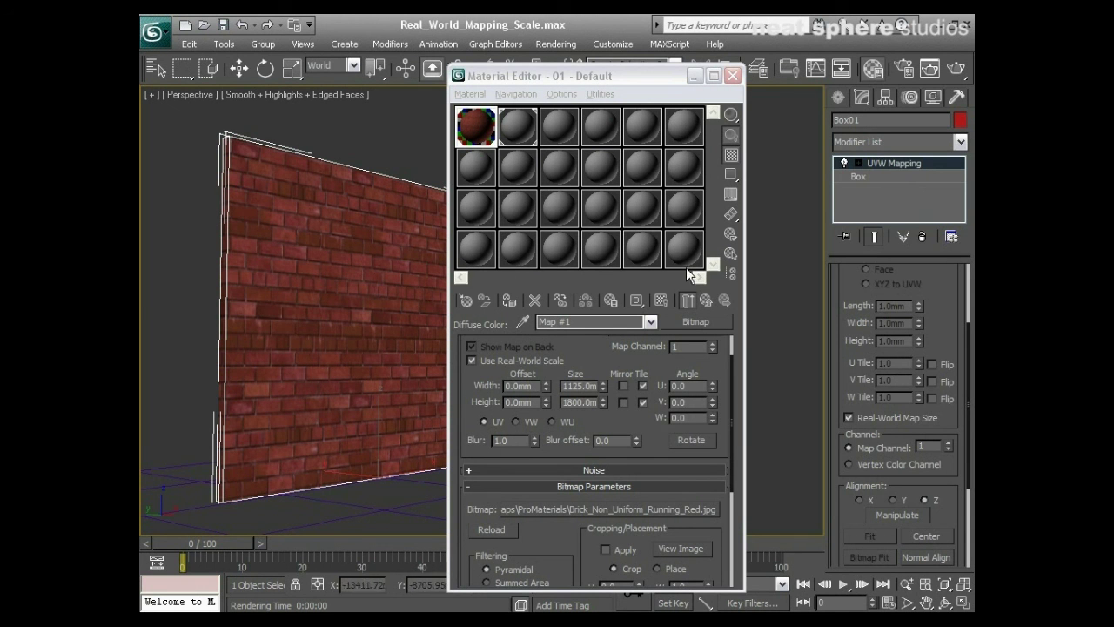
left_click(732, 76)
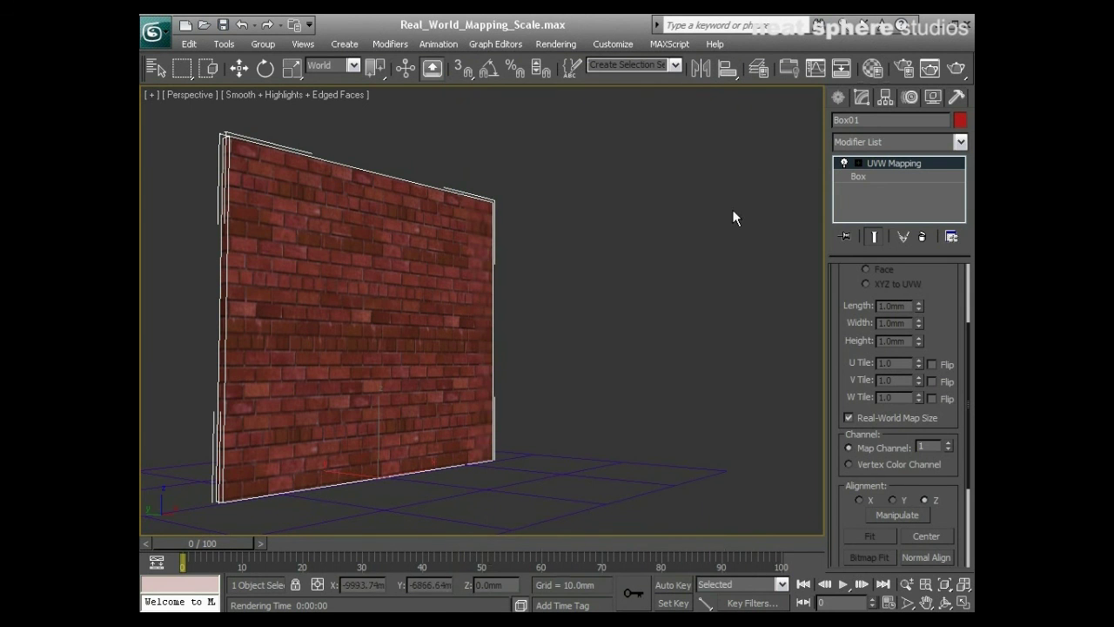